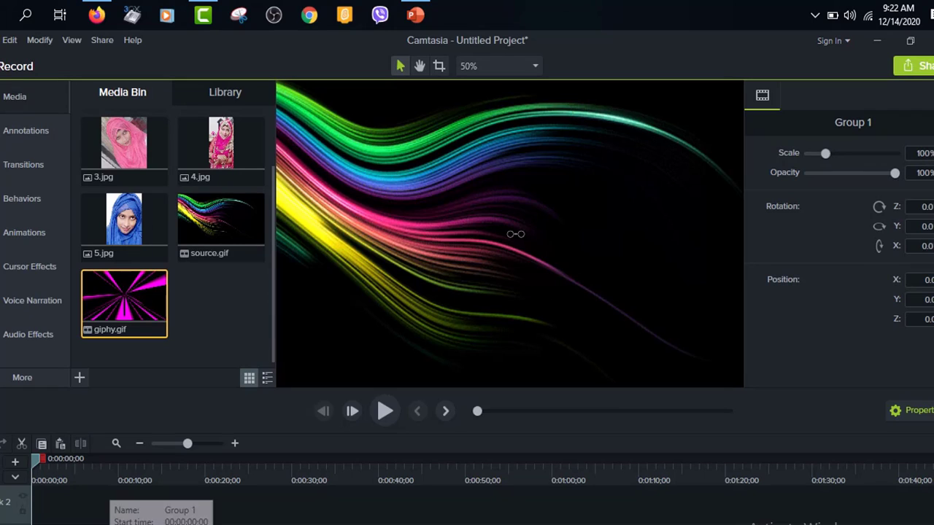
Step: Place 1.jpg, 2.jpg, 3.jpg and 4.jpg one after another at the start of Track 2
{"action": "scroll", "coordinate": [138, 198], "scroll_direction": "up", "scroll_amount": 1}
{"action": "scroll", "coordinate": [131, 167], "scroll_direction": "up", "scroll_amount": 1}
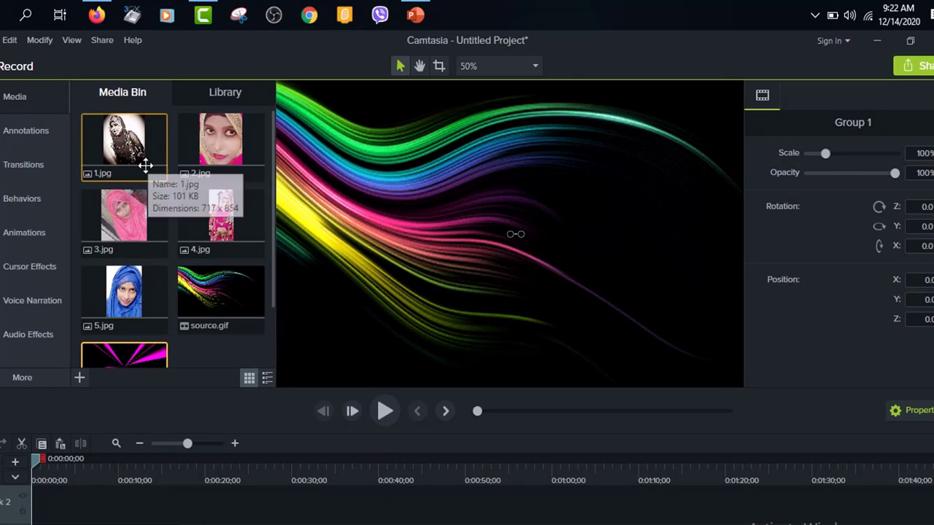
{"action": "left_click", "coordinate": [219, 146], "text": "ctrl"}
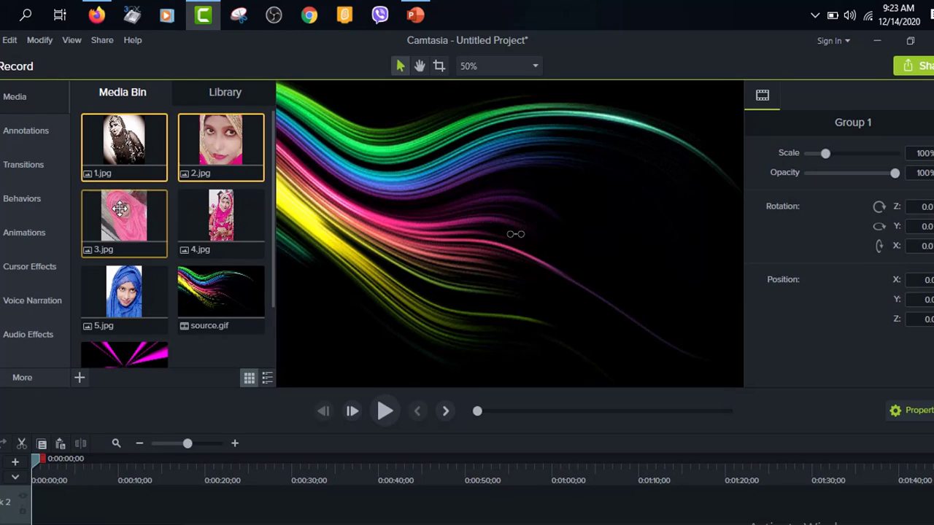
{"action": "left_click", "coordinate": [123, 209], "text": "ctrl"}
{"action": "left_click", "coordinate": [222, 231], "text": "ctrl"}
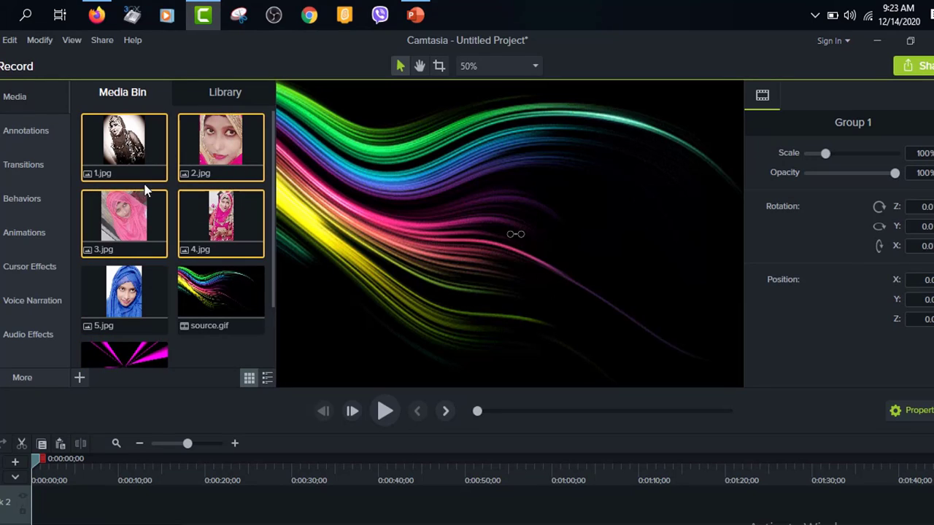
{"action": "left_click_drag", "start_coordinate": [128, 213], "coordinate": [72, 505]}
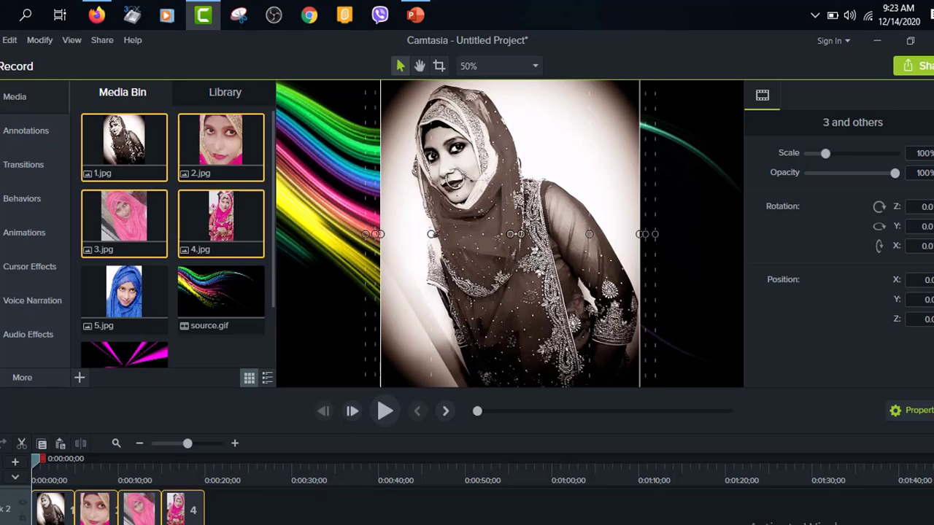
{"action": "left_click", "coordinate": [217, 509]}
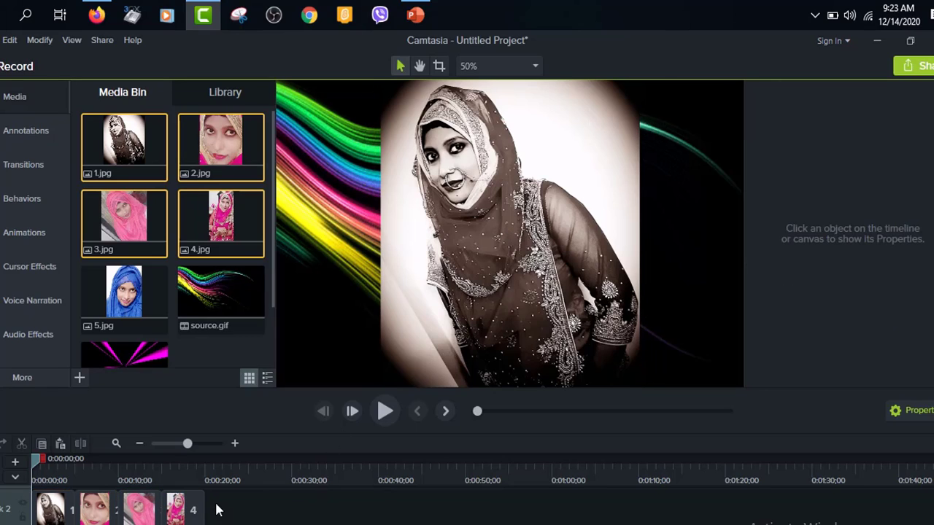
Step: Shift photo 1 on the canvas to about X -40, Y 11
{"action": "left_click", "coordinate": [127, 513]}
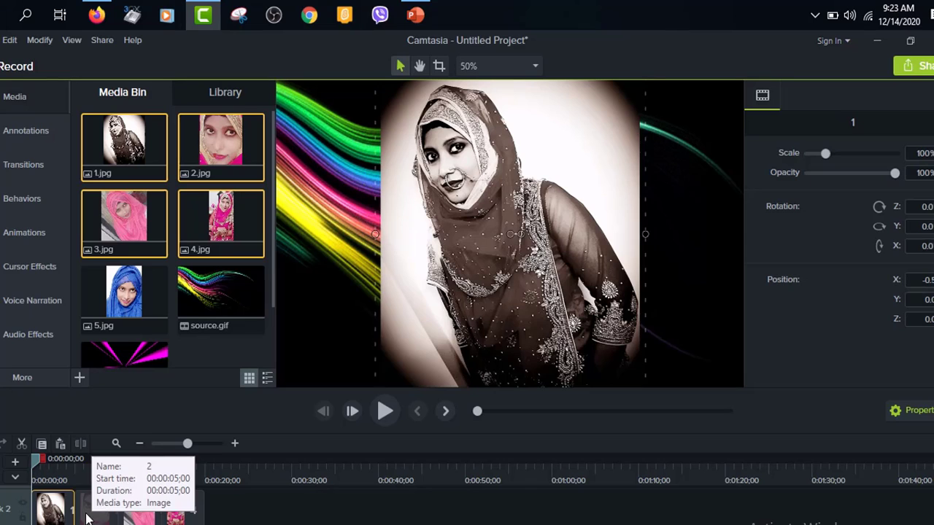
{"action": "left_click", "coordinate": [515, 197]}
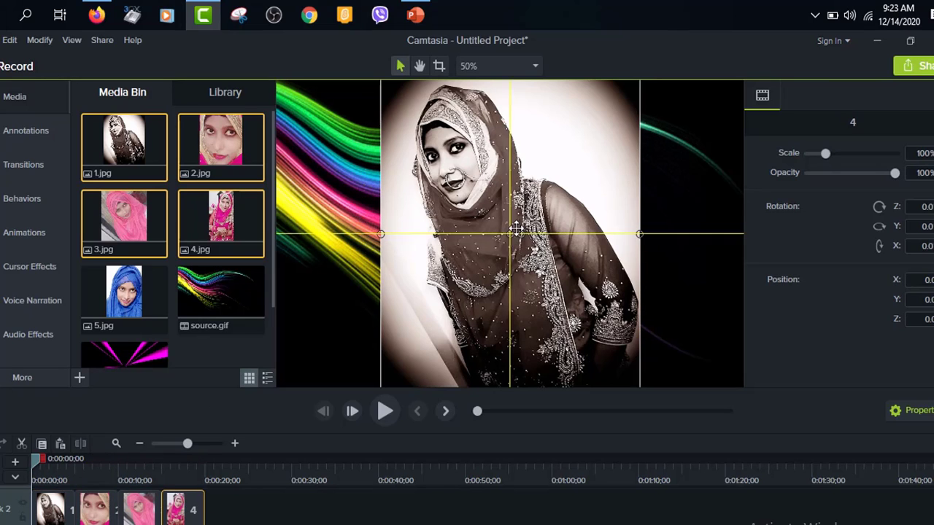
{"action": "mouse_move", "coordinate": [476, 252]}
{"action": "left_mouse_down"}
{"action": "mouse_move", "coordinate": [416, 270]}
{"action": "mouse_move", "coordinate": [386, 261]}
{"action": "mouse_move", "coordinate": [468, 246]}
{"action": "left_mouse_up"}
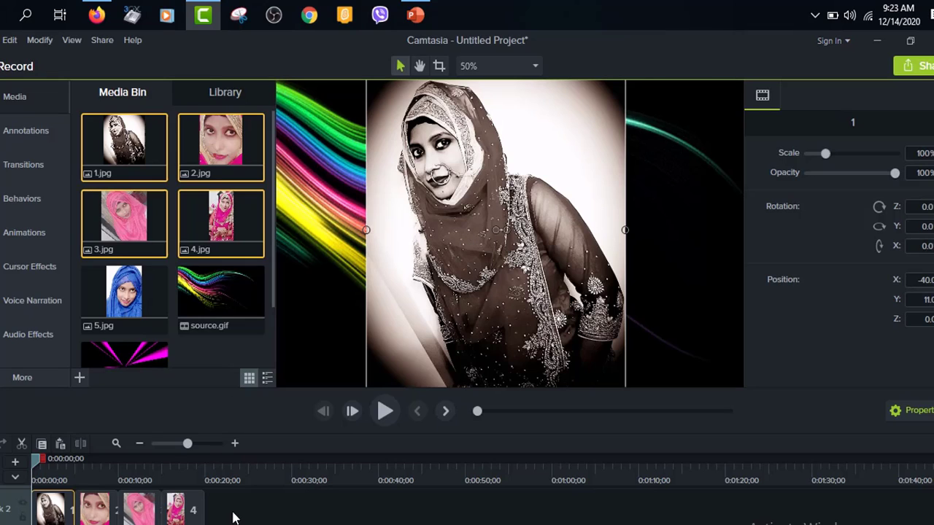
Step: Duplicate the four photo clips onto Track 3 and Track 4, starting at 0:00
{"action": "scroll", "coordinate": [233, 518], "scroll_direction": "up", "scroll_amount": 1}
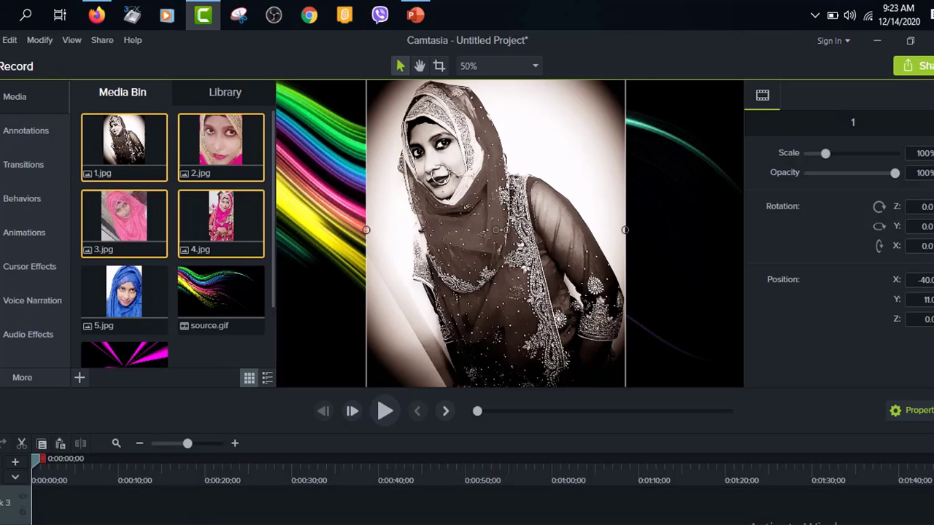
{"action": "left_click", "coordinate": [182, 523]}
{"action": "left_click", "coordinate": [141, 523], "text": "ctrl"}
{"action": "left_click", "coordinate": [97, 523], "text": "ctrl"}
{"action": "left_click", "coordinate": [56, 523], "text": "ctrl"}
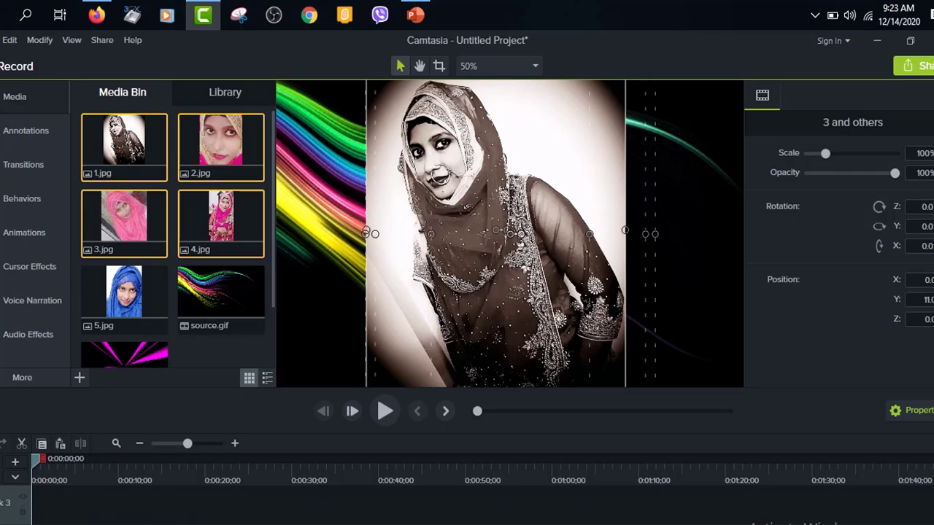
{"action": "scroll", "coordinate": [145, 514], "scroll_direction": "down", "scroll_amount": 1}
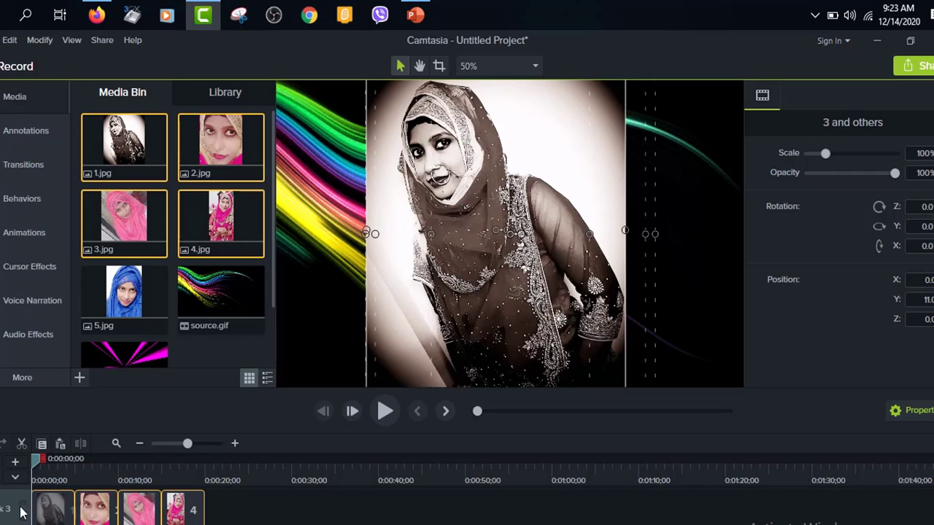
{"action": "key", "text": "ctrl+v"}
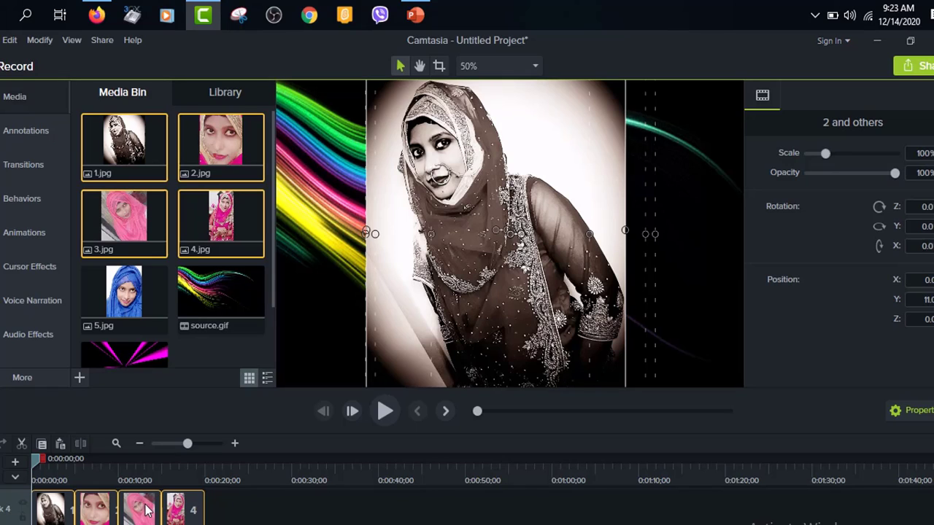
Step: Spread two copies of photo 1 side by side on the canvas, at about X -316 and X 318.5
{"action": "scroll", "coordinate": [237, 518], "scroll_direction": "down", "scroll_amount": 2}
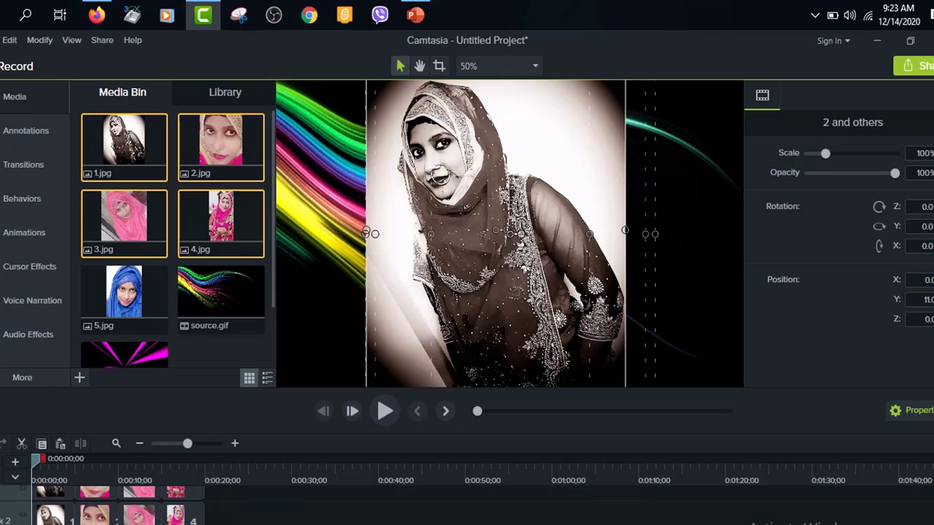
{"action": "left_click", "coordinate": [54, 503]}
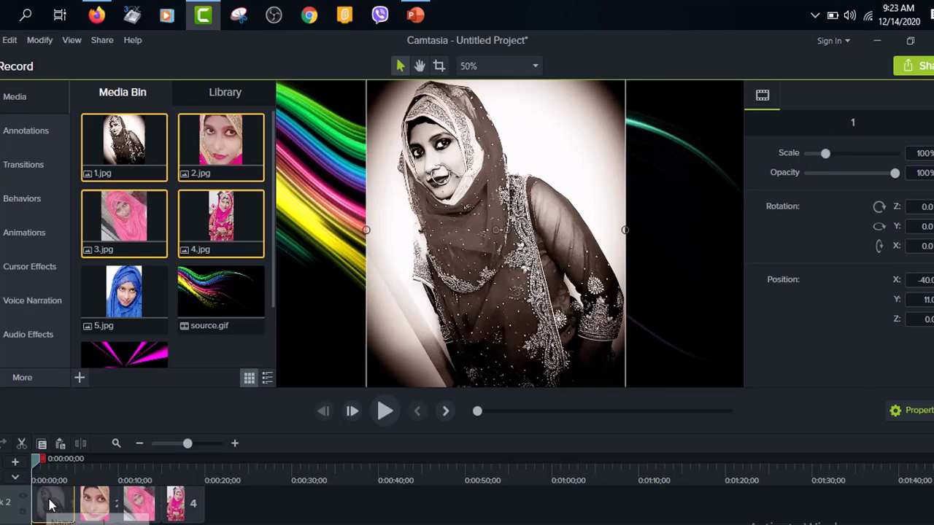
{"action": "scroll", "coordinate": [49, 512], "scroll_direction": "up", "scroll_amount": 3}
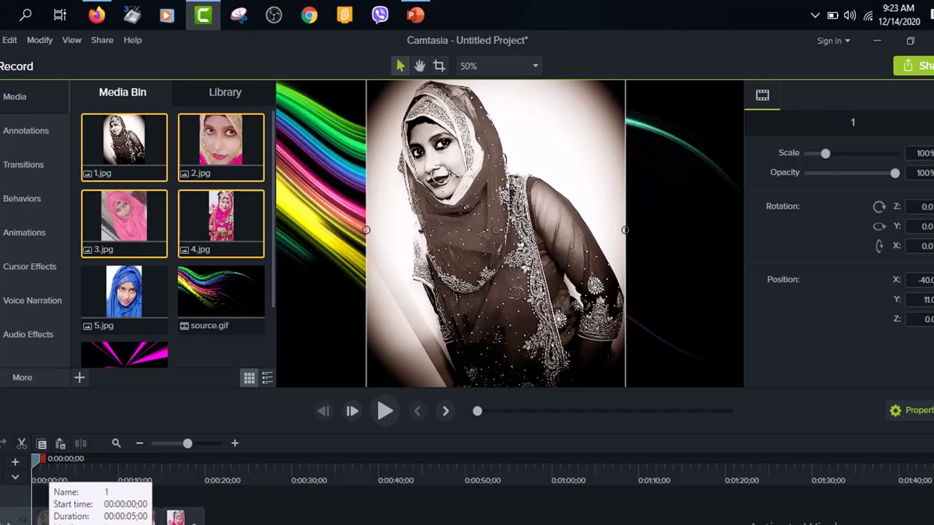
{"action": "scroll", "coordinate": [50, 514], "scroll_direction": "down", "scroll_amount": 2}
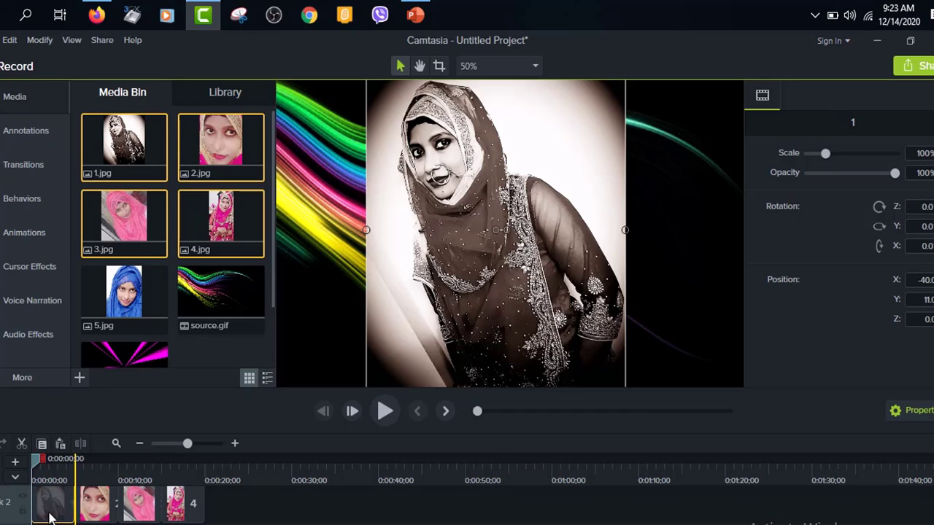
{"action": "left_click_drag", "start_coordinate": [494, 218], "coordinate": [321, 295]}
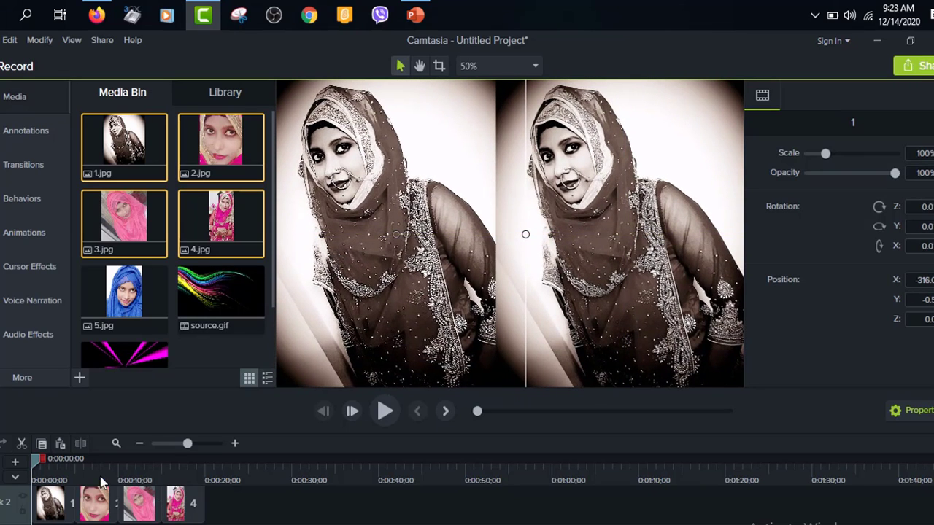
{"action": "scroll", "coordinate": [142, 519], "scroll_direction": "down", "scroll_amount": 1}
{"action": "scroll", "coordinate": [96, 522], "scroll_direction": "up", "scroll_amount": 3}
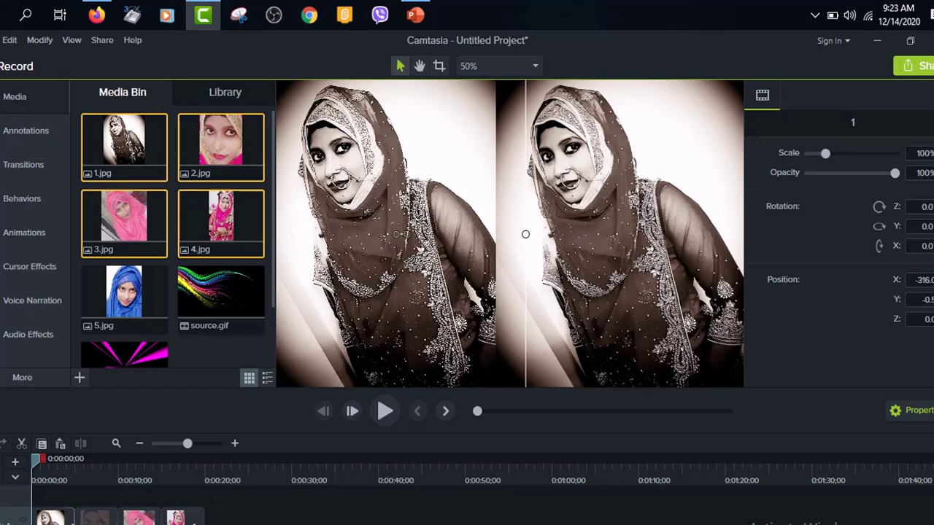
{"action": "left_click", "coordinate": [51, 521]}
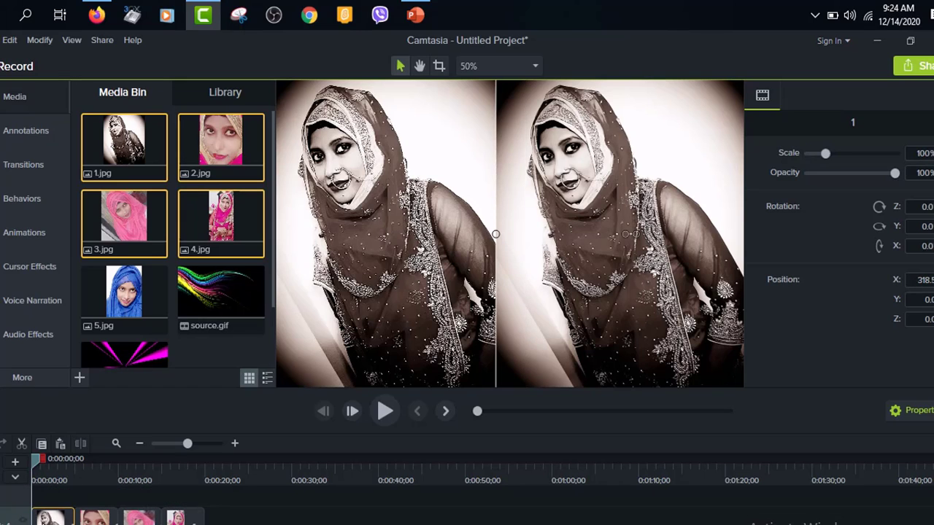
Step: Scale the left-hand copy of photo 1 to about 62.6% and place it in the canvas's lower-left corner
{"action": "left_click_drag", "start_coordinate": [419, 222], "coordinate": [456, 198]}
{"action": "left_click_drag", "start_coordinate": [825, 156], "coordinate": [819, 159]}
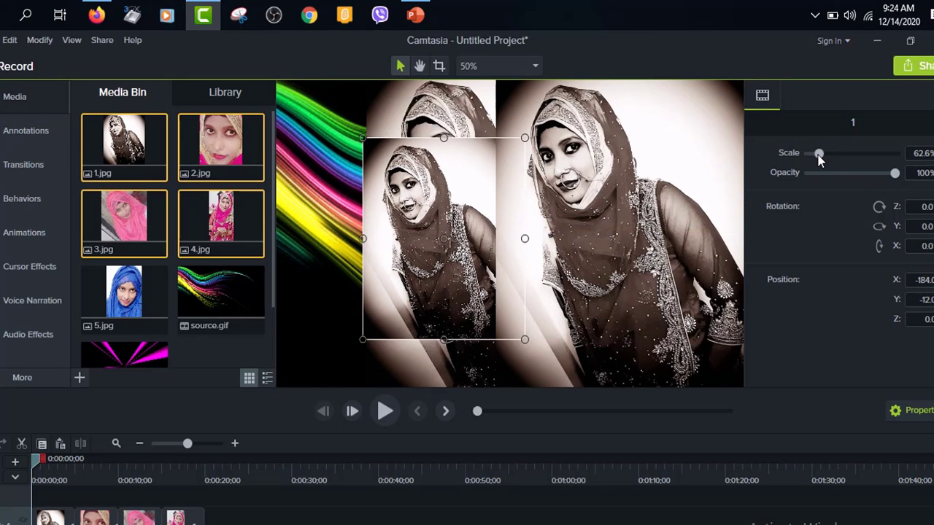
{"action": "left_click_drag", "start_coordinate": [477, 218], "coordinate": [378, 272]}
Step: Scale the middle copy of photo 1 to about 58.4% and place it in the canvas's upper-left corner
{"action": "left_click", "coordinate": [441, 142]}
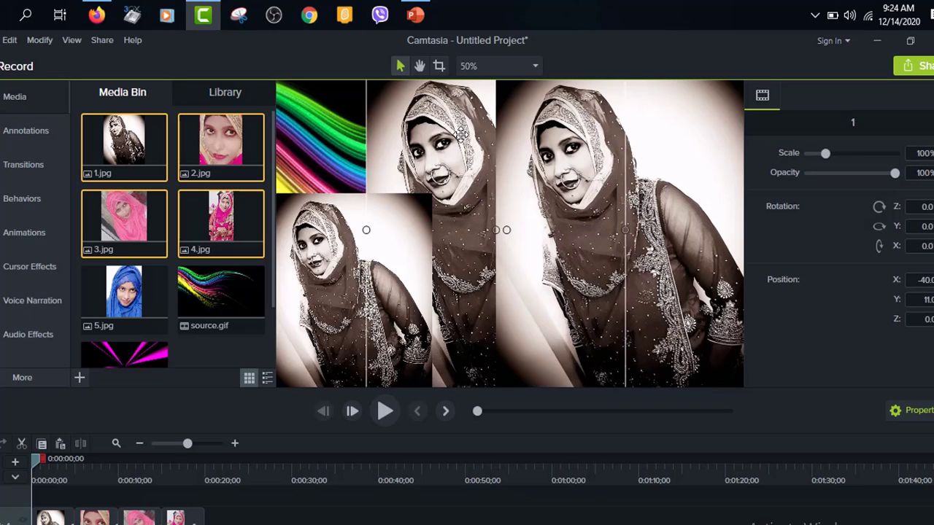
{"action": "left_click_drag", "start_coordinate": [827, 159], "coordinate": [820, 160]}
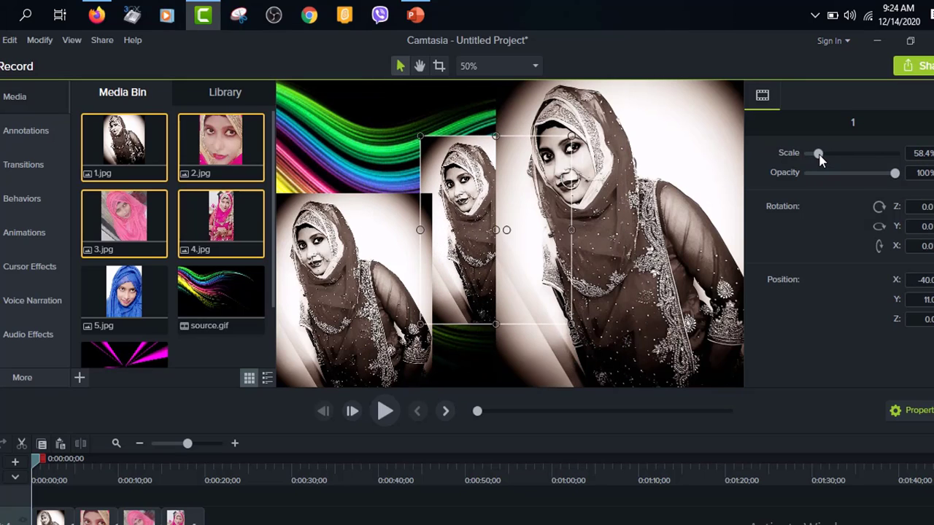
{"action": "left_click_drag", "start_coordinate": [469, 169], "coordinate": [325, 116]}
Step: Move the large copy of photo 1 to about X 302.5 and enlarge the lower-left copy to about 71.5%
{"action": "left_click_drag", "start_coordinate": [592, 201], "coordinate": [586, 201]}
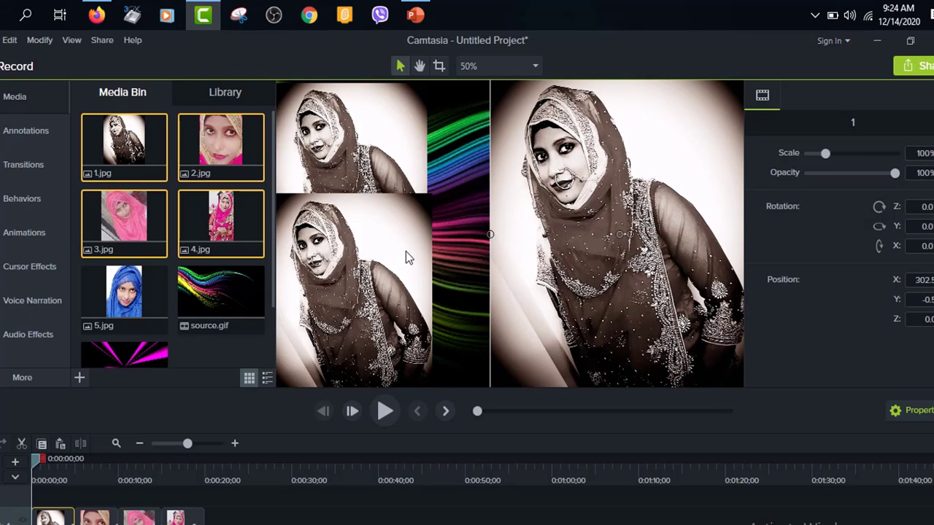
{"action": "mouse_move", "coordinate": [406, 257]}
{"action": "left_mouse_down"}
{"action": "mouse_move", "coordinate": [438, 255]}
{"action": "mouse_move", "coordinate": [436, 270]}
{"action": "mouse_move", "coordinate": [454, 295]}
{"action": "mouse_move", "coordinate": [469, 295]}
{"action": "mouse_move", "coordinate": [449, 255]}
{"action": "mouse_move", "coordinate": [415, 263]}
{"action": "left_mouse_up"}
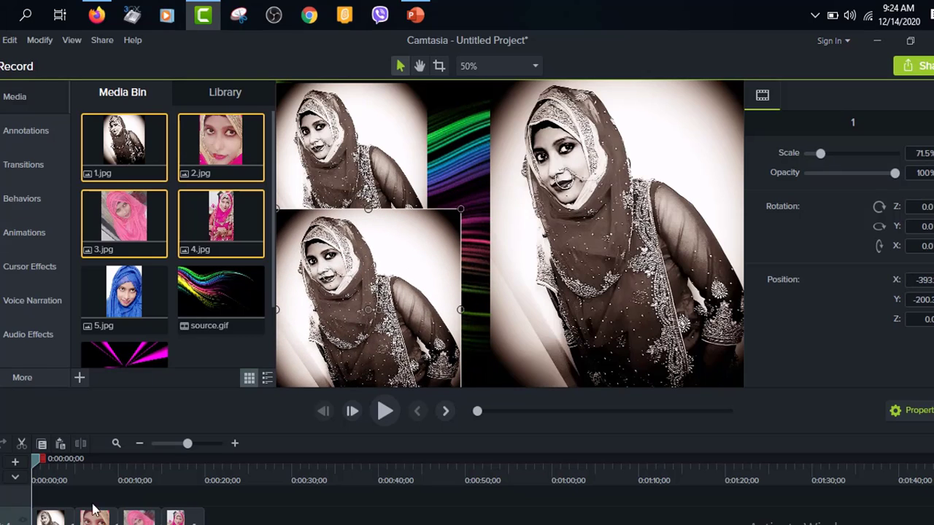
Step: Check which timeline clip belongs to each copy of photo 1 and select the large copy on the canvas's right half
{"action": "scroll", "coordinate": [87, 521], "scroll_direction": "down", "scroll_amount": 2}
{"action": "scroll", "coordinate": [86, 517], "scroll_direction": "down", "scroll_amount": 1}
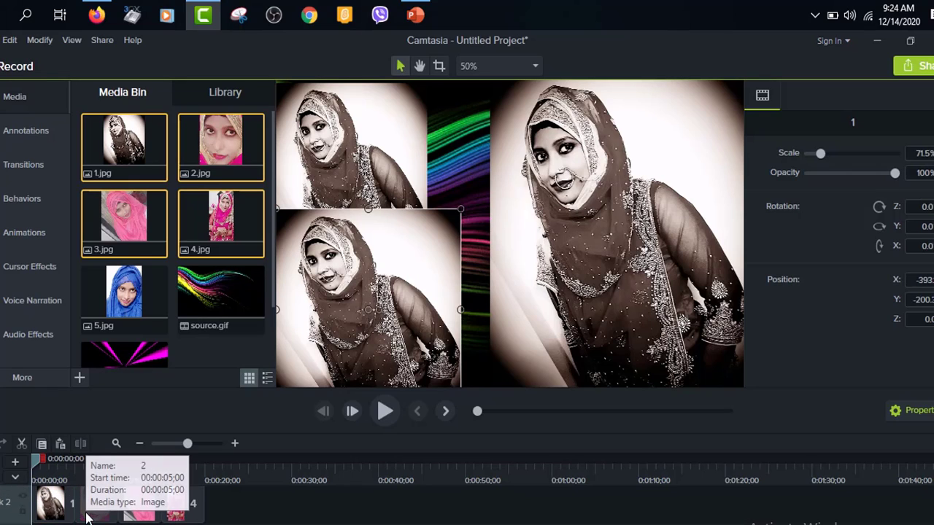
{"action": "scroll", "coordinate": [91, 496], "scroll_direction": "up", "scroll_amount": 1}
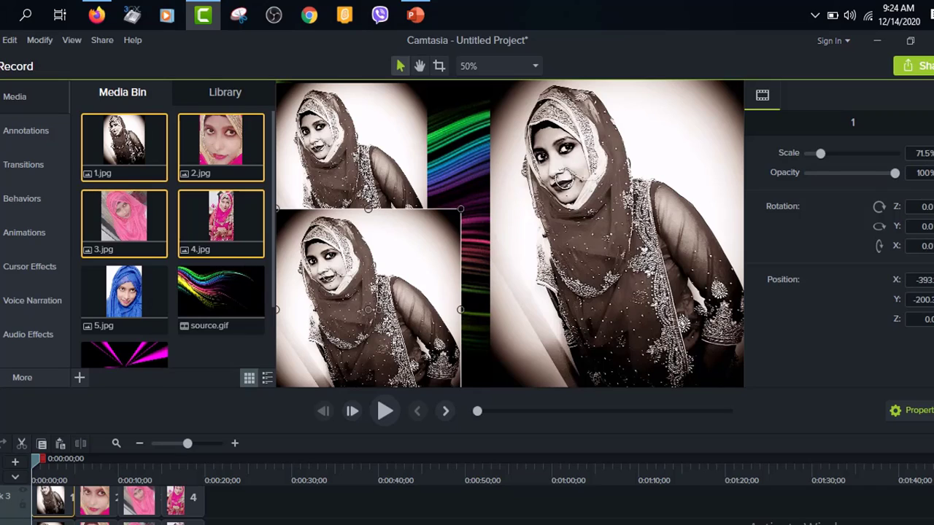
{"action": "scroll", "coordinate": [58, 510], "scroll_direction": "down", "scroll_amount": 1}
{"action": "left_click", "coordinate": [57, 509]}
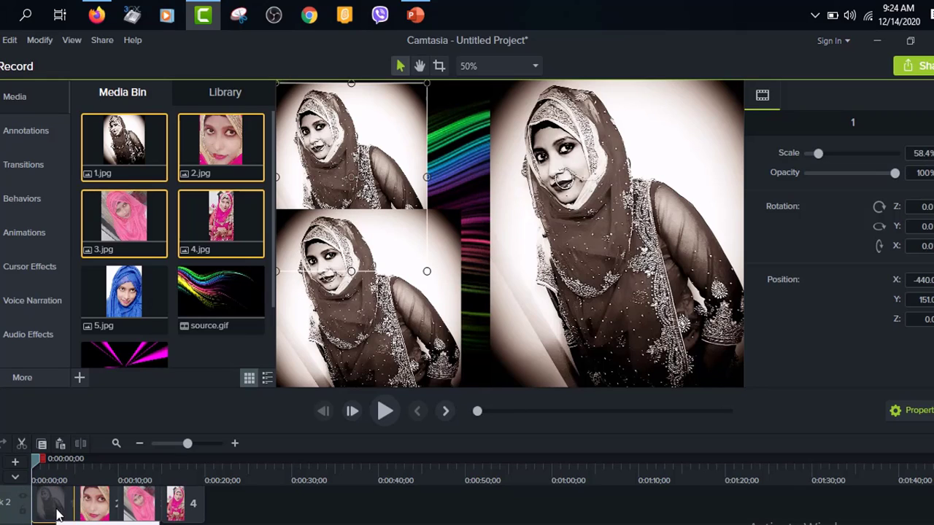
{"action": "left_click", "coordinate": [645, 206]}
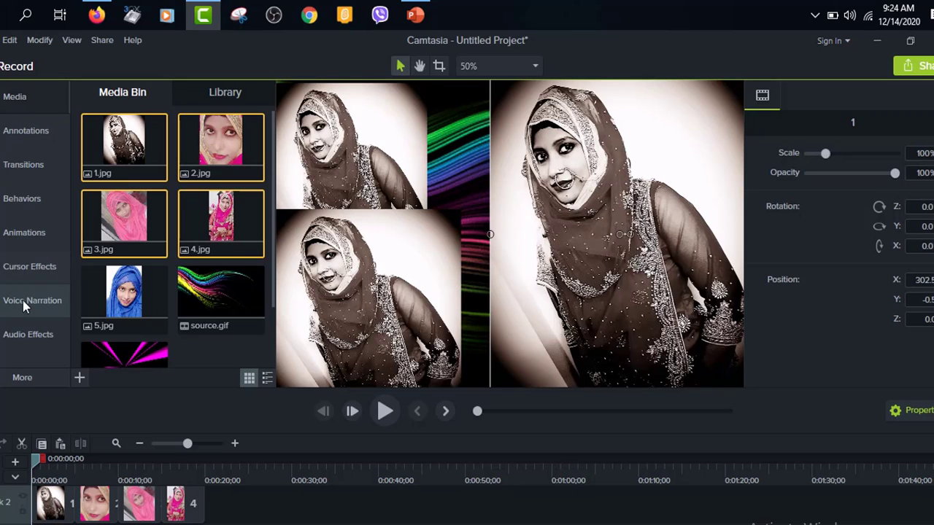
Step: Browse the animation presets and apply Tilt Left to the first timeline clip, the large copy of photo 1
{"action": "left_click", "coordinate": [31, 241]}
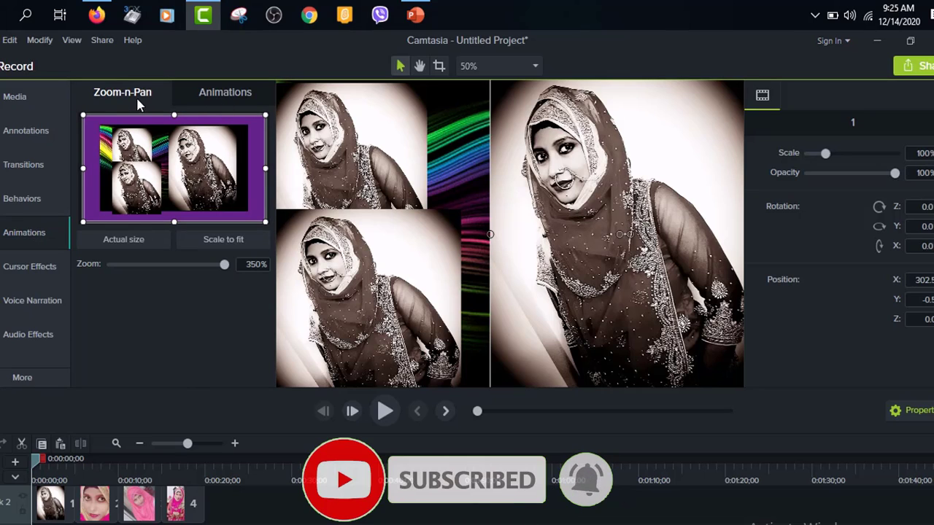
{"action": "left_click", "coordinate": [223, 98]}
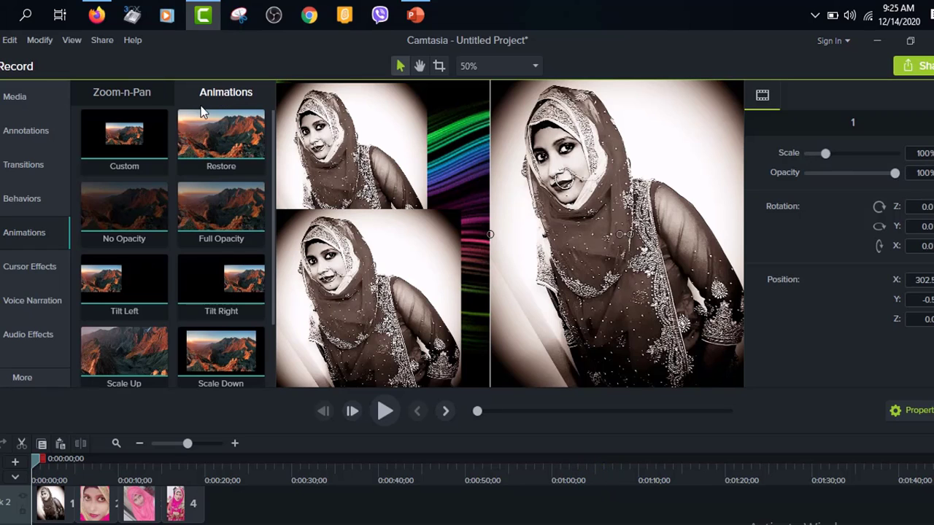
{"action": "scroll", "coordinate": [150, 285], "scroll_direction": "down", "scroll_amount": 2}
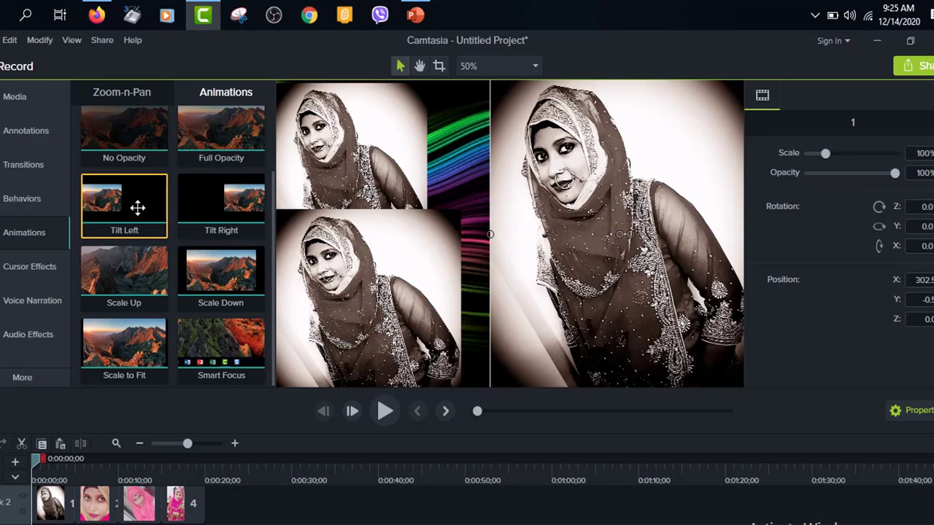
{"action": "scroll", "coordinate": [175, 277], "scroll_direction": "up", "scroll_amount": 2}
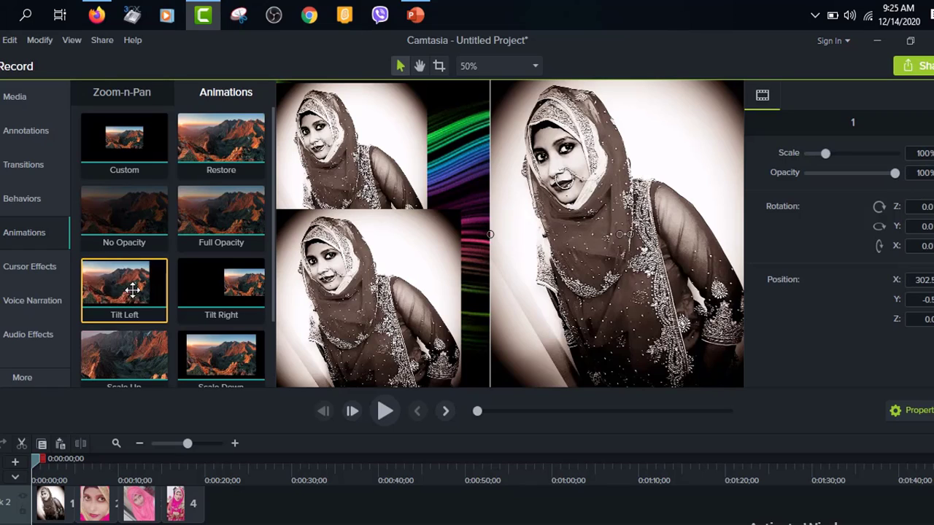
{"action": "left_click_drag", "start_coordinate": [139, 289], "coordinate": [231, 273]}
{"action": "left_click_drag", "start_coordinate": [612, 241], "coordinate": [613, 241]}
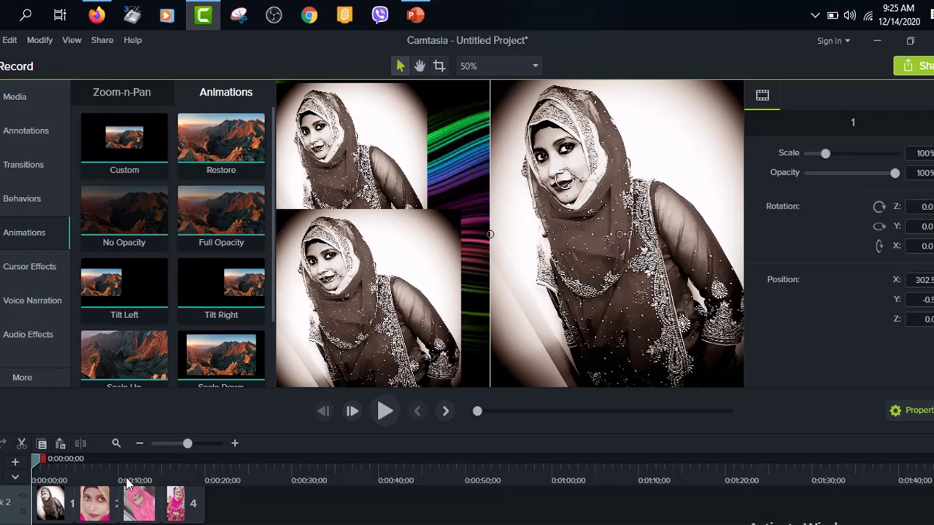
{"action": "scroll", "coordinate": [130, 507], "scroll_direction": "up", "scroll_amount": 2}
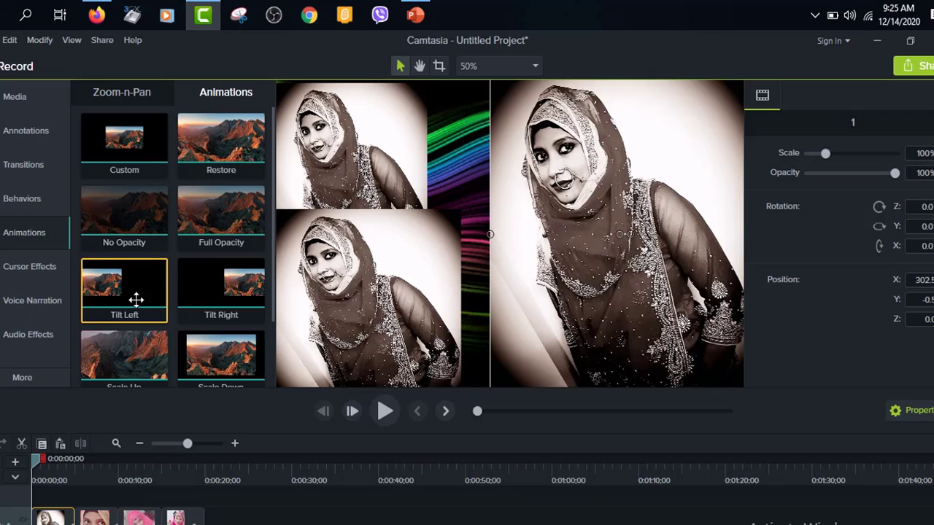
{"action": "left_click_drag", "start_coordinate": [137, 299], "coordinate": [51, 516]}
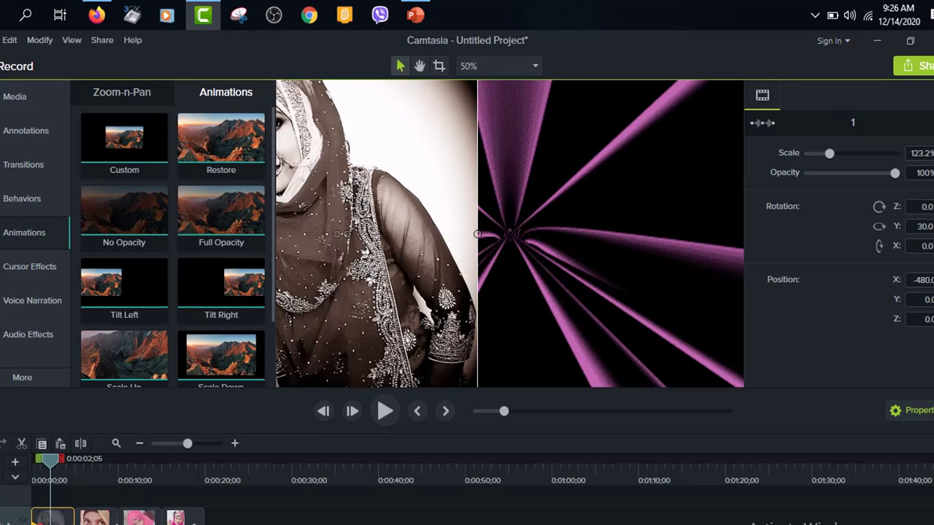
Step: Extend the Tilt Left animation to the end of the first photo 1 clip and preview it from the start
{"action": "left_click_drag", "start_coordinate": [50, 523], "coordinate": [72, 523]}
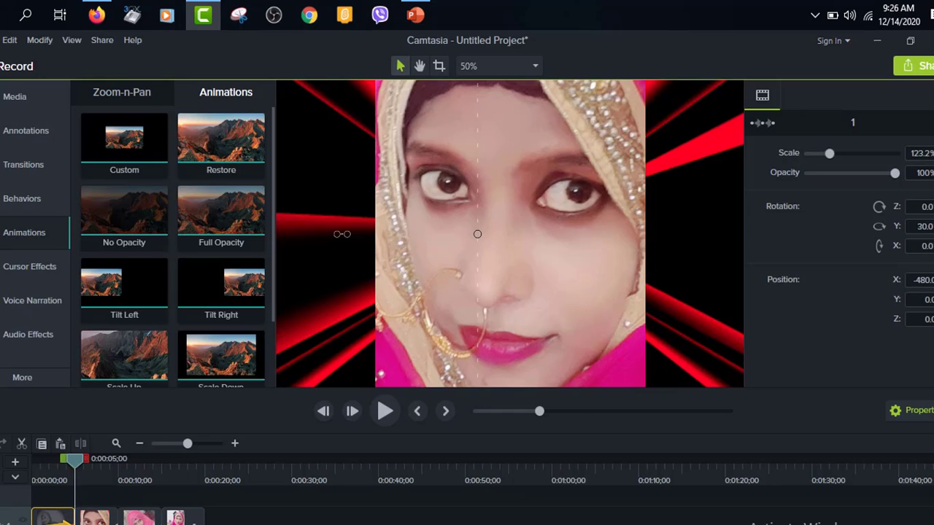
{"action": "left_click_drag", "start_coordinate": [73, 470], "coordinate": [29, 472]}
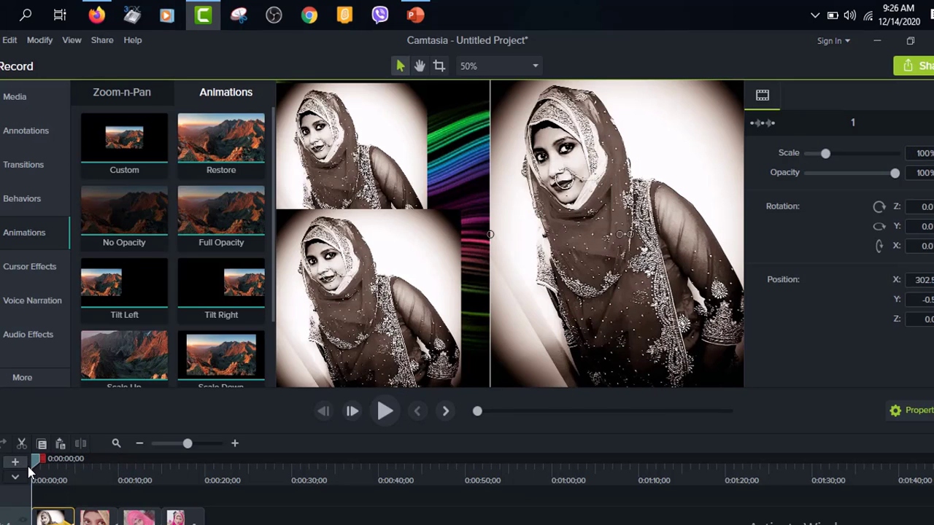
{"action": "left_click", "coordinate": [385, 411]}
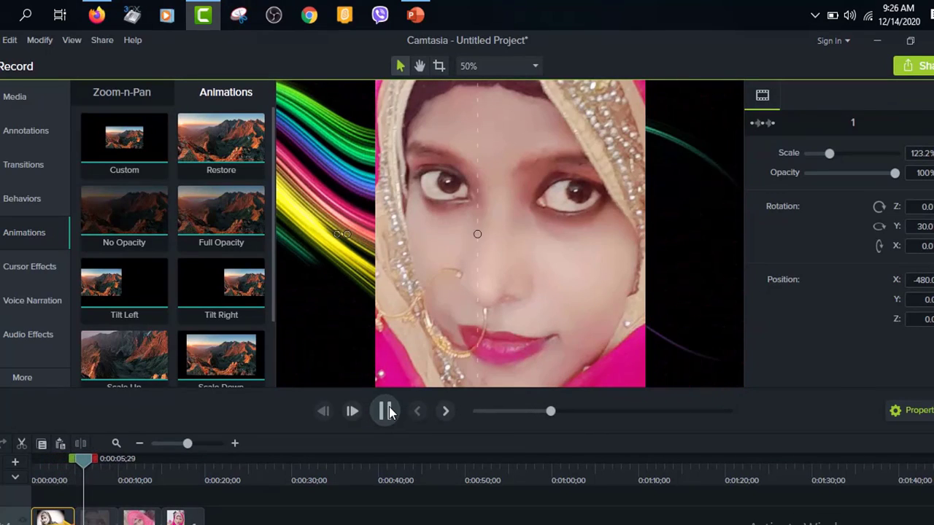
{"action": "left_click", "coordinate": [389, 413]}
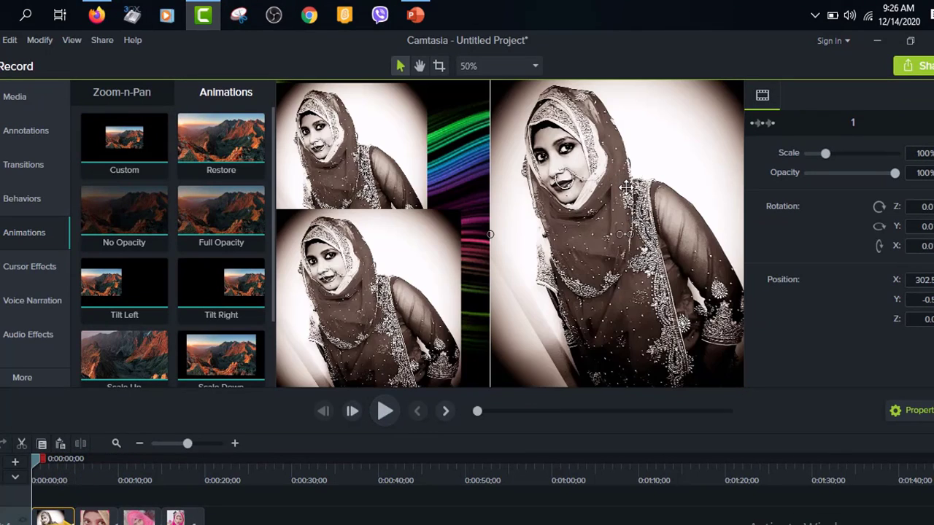
{"action": "left_click", "coordinate": [147, 285]}
{"action": "left_click_drag", "start_coordinate": [146, 284], "coordinate": [583, 221]}
{"action": "left_click", "coordinate": [384, 412]}
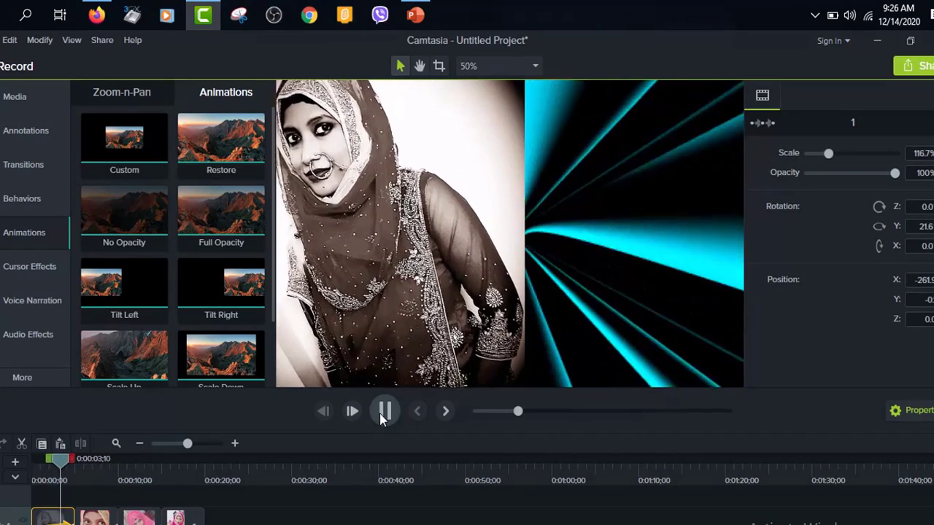
{"action": "left_click", "coordinate": [385, 412]}
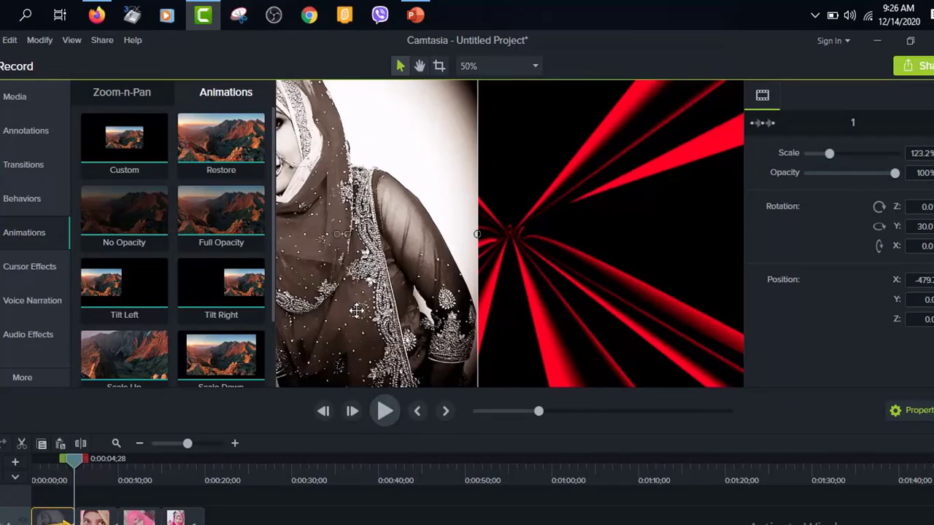
Step: Move the large copy of photo 1 off the canvas's left edge and the lower-left copy to about X -905.8, Y -306.6
{"action": "left_click_drag", "start_coordinate": [393, 220], "coordinate": [164, 251]}
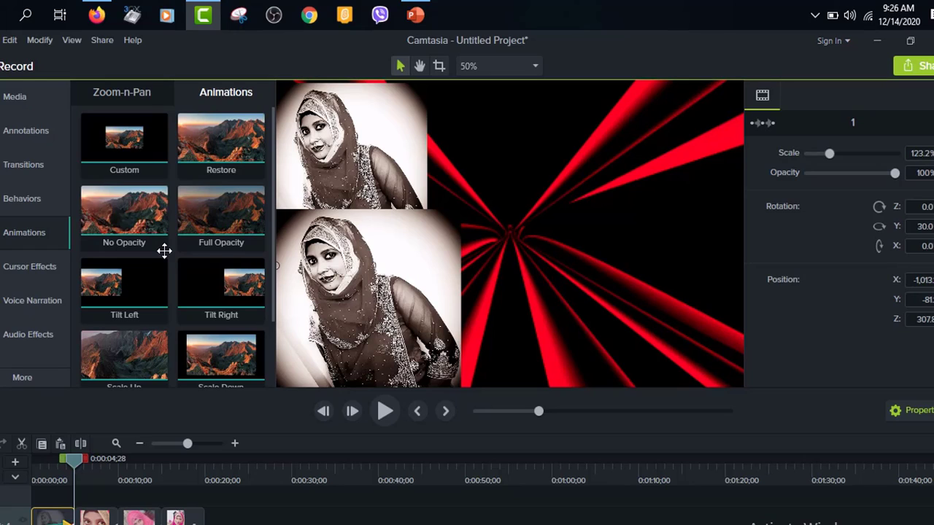
{"action": "left_click", "coordinate": [421, 267]}
{"action": "left_click_drag", "start_coordinate": [461, 243], "coordinate": [175, 353]}
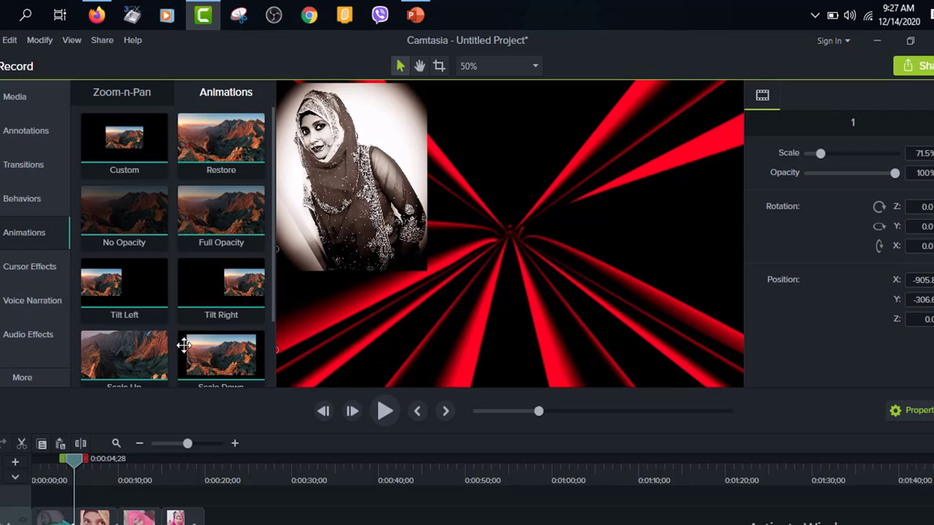
Step: Apply Tilt Right to the photo 1 clip on Track 3, running to the clip's end, and preview it from the start
{"action": "scroll", "coordinate": [175, 508], "scroll_direction": "down", "scroll_amount": 2}
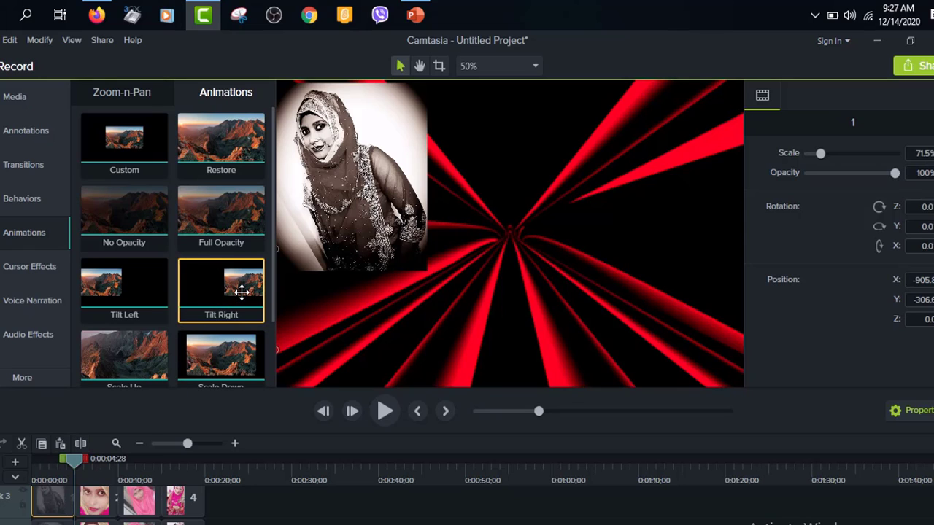
{"action": "left_click_drag", "start_coordinate": [242, 292], "coordinate": [75, 499]}
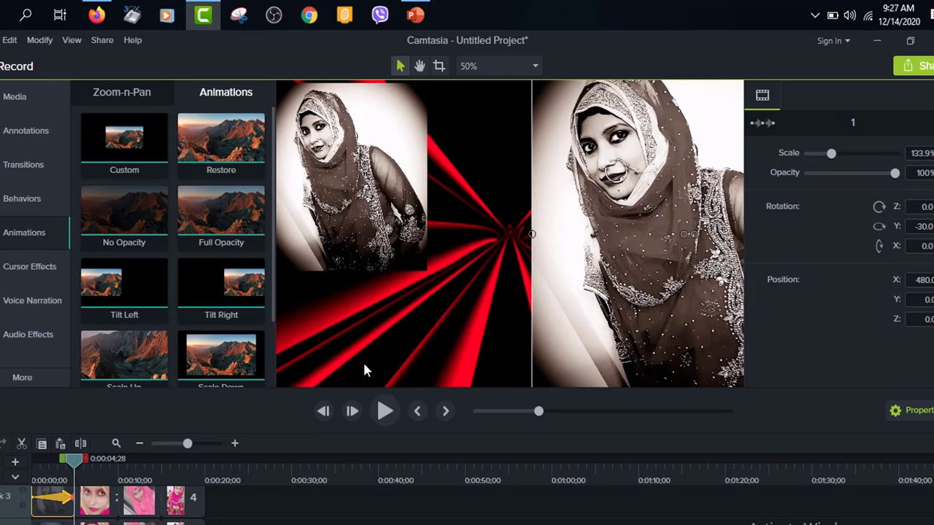
{"action": "left_click_drag", "start_coordinate": [79, 464], "coordinate": [38, 462]}
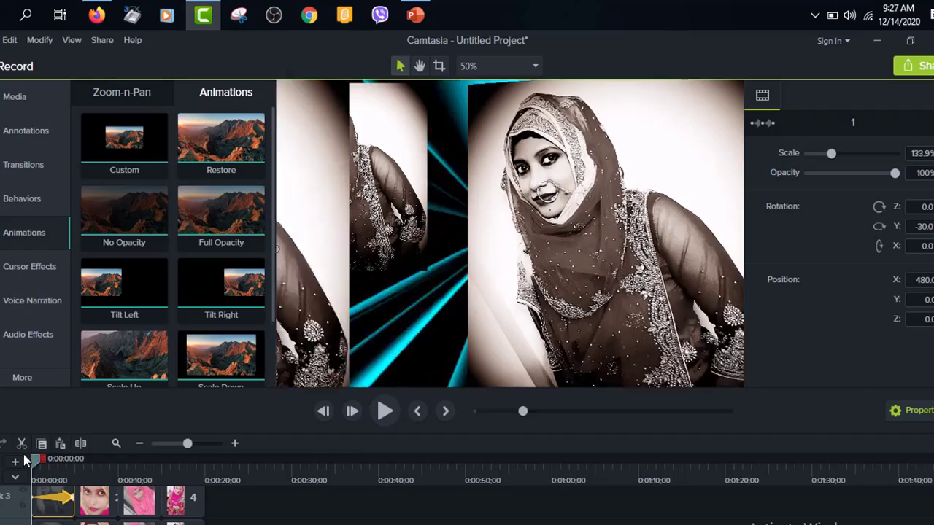
{"action": "left_click", "coordinate": [378, 411]}
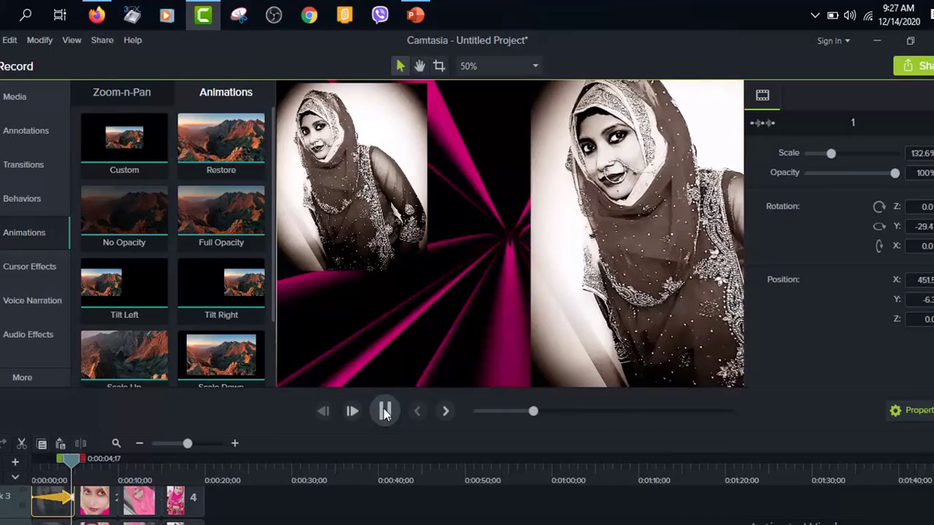
{"action": "left_click", "coordinate": [378, 412]}
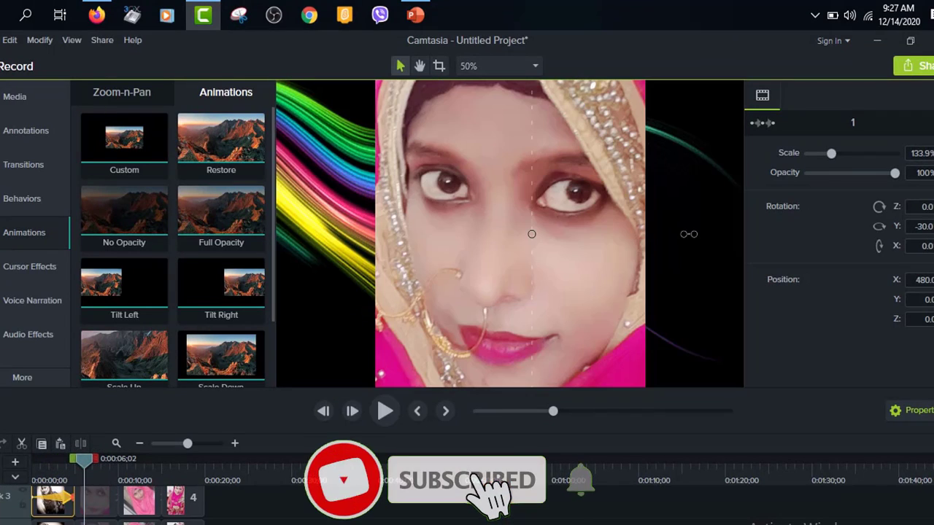
Step: Apply Scale Up to the photo 2 clip and Scale Down to the photo 3 clip on Track 2, each running to its clip's end
{"action": "left_click", "coordinate": [250, 518]}
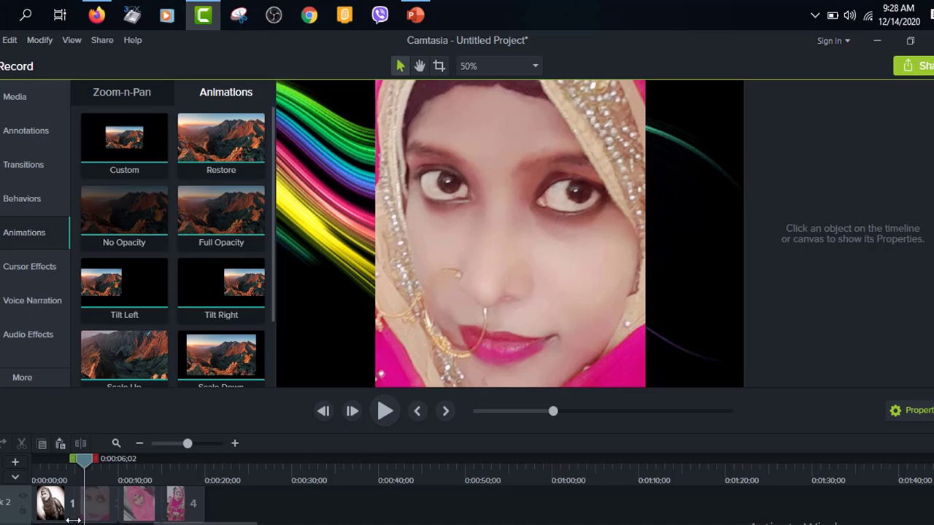
{"action": "left_click", "coordinate": [93, 509]}
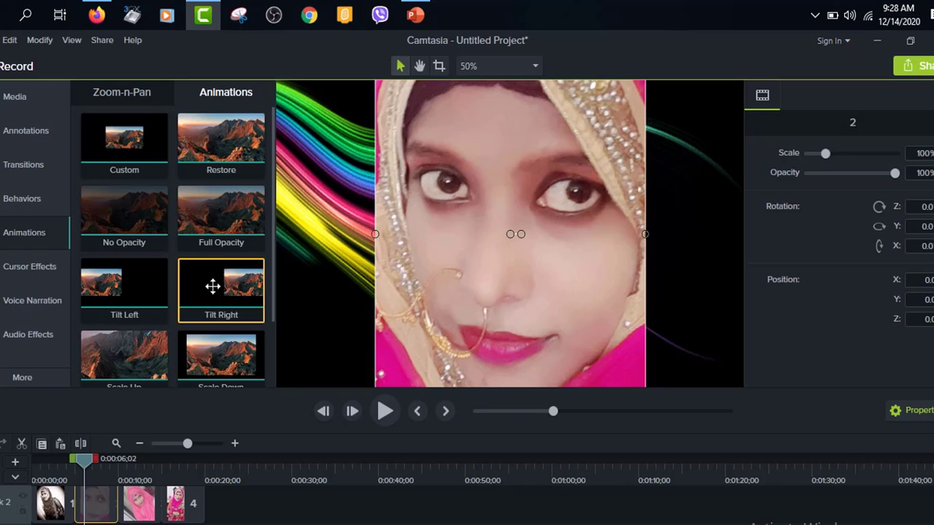
{"action": "scroll", "coordinate": [208, 306], "scroll_direction": "down", "scroll_amount": 1}
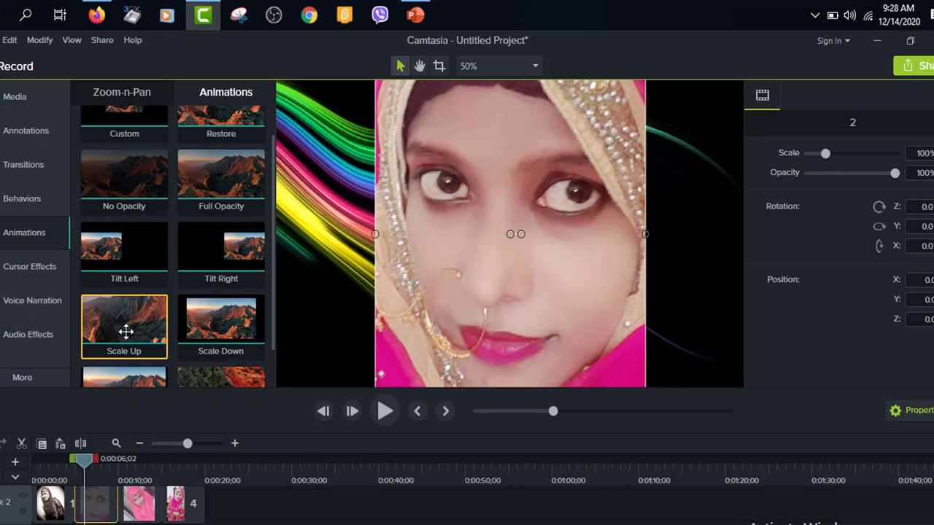
{"action": "left_click_drag", "start_coordinate": [125, 332], "coordinate": [115, 504]}
{"action": "left_click_drag", "start_coordinate": [118, 466], "coordinate": [68, 473]}
{"action": "left_click", "coordinate": [386, 411]}
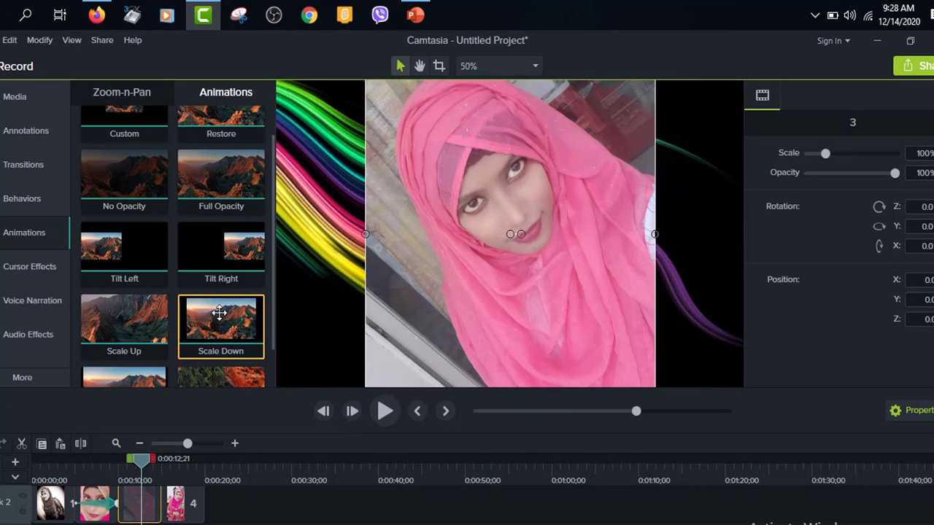
{"action": "left_click_drag", "start_coordinate": [219, 313], "coordinate": [161, 504]}
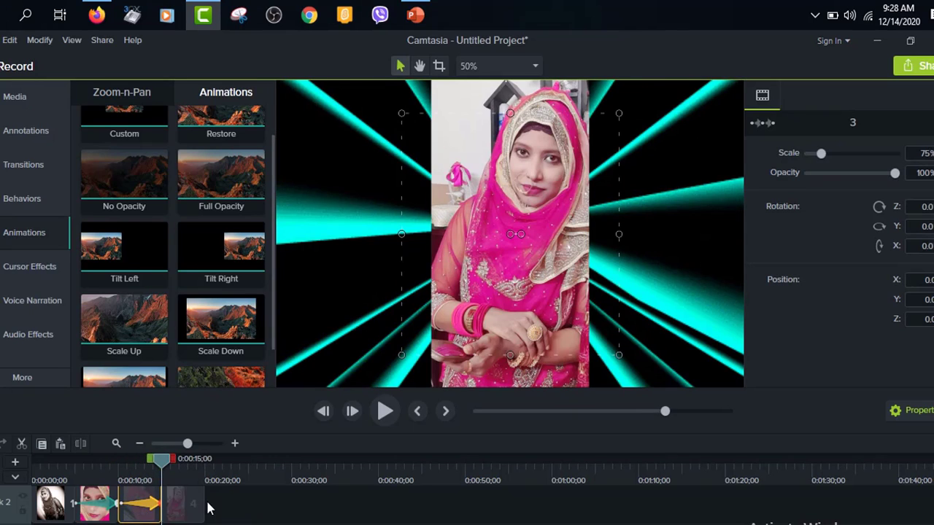
Step: Try an animation preset on the photo 4 clip on Track 2, stretch it to the clip's end and preview it
{"action": "left_click", "coordinate": [185, 504]}
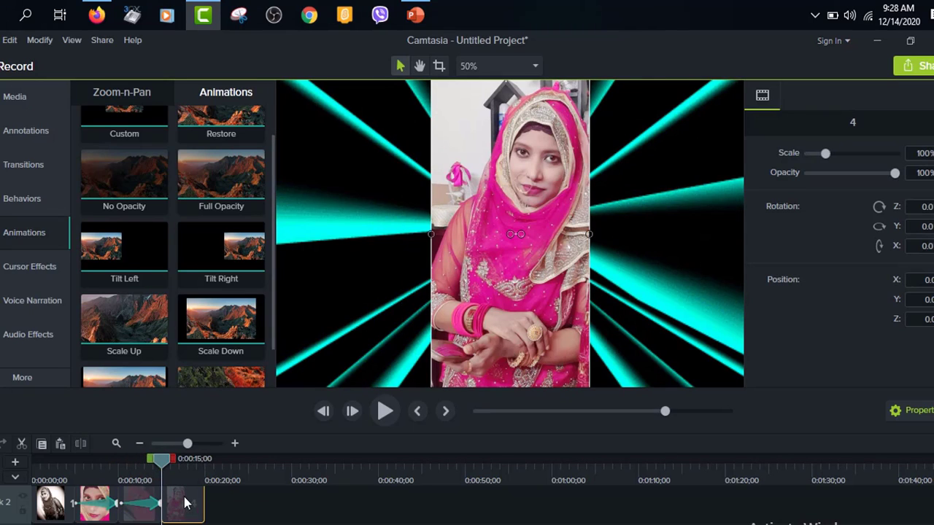
{"action": "scroll", "coordinate": [156, 271], "scroll_direction": "down", "scroll_amount": 2}
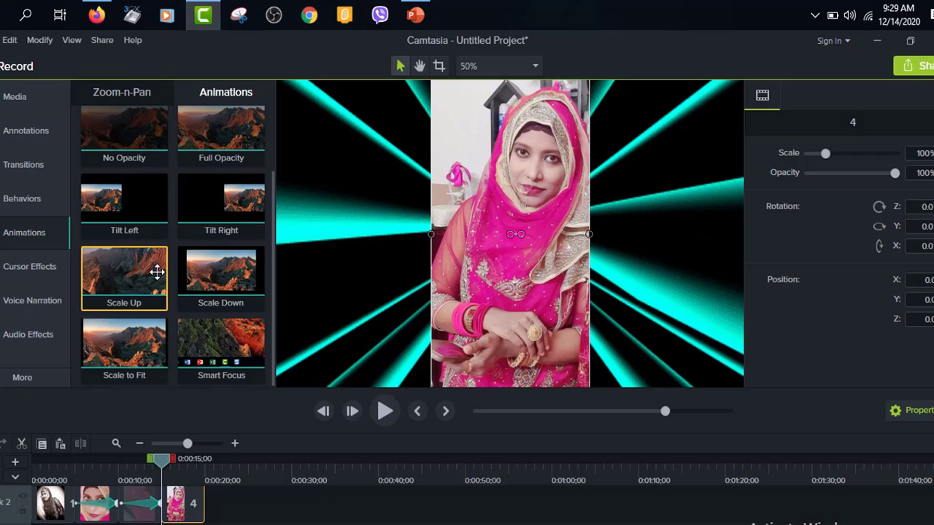
{"action": "scroll", "coordinate": [130, 150], "scroll_direction": "up", "scroll_amount": 3}
{"action": "left_click_drag", "start_coordinate": [168, 241], "coordinate": [183, 511]}
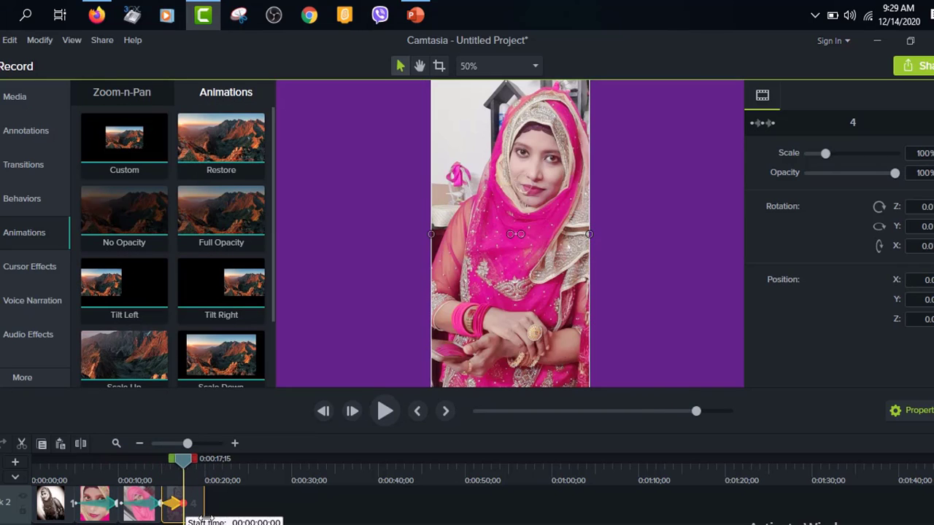
{"action": "left_click", "coordinate": [323, 411]}
{"action": "left_click", "coordinate": [385, 411]}
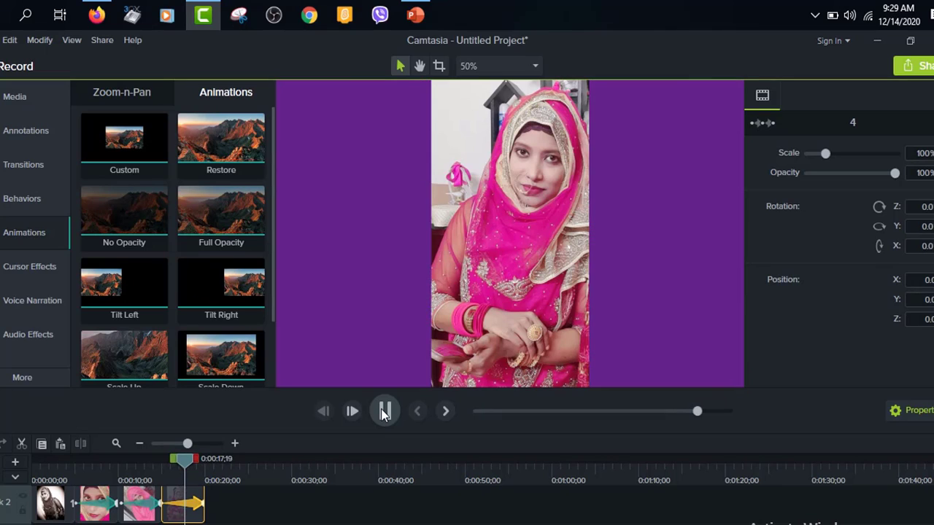
{"action": "left_click", "coordinate": [385, 412]}
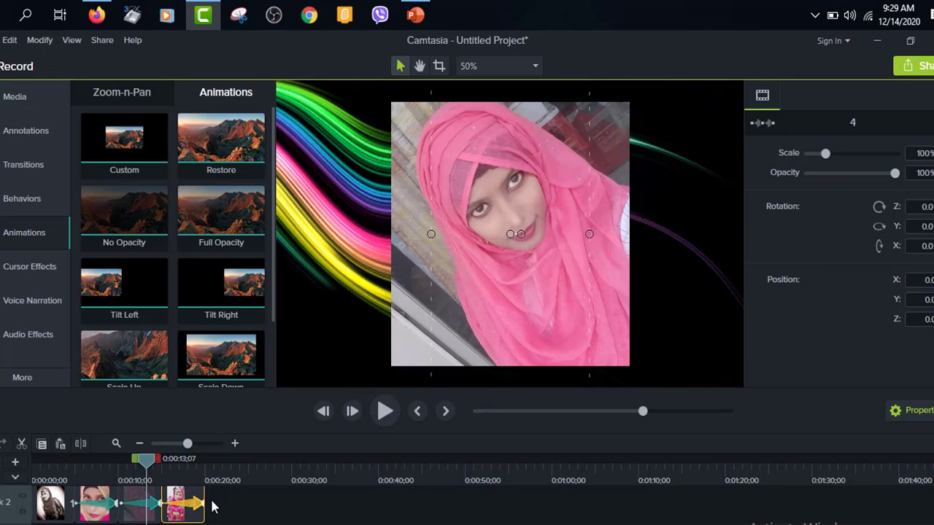
Step: Shorten the photo 4 clip on Track 2 so that it ends at about 0:00:17;15
{"action": "left_click", "coordinate": [198, 505]}
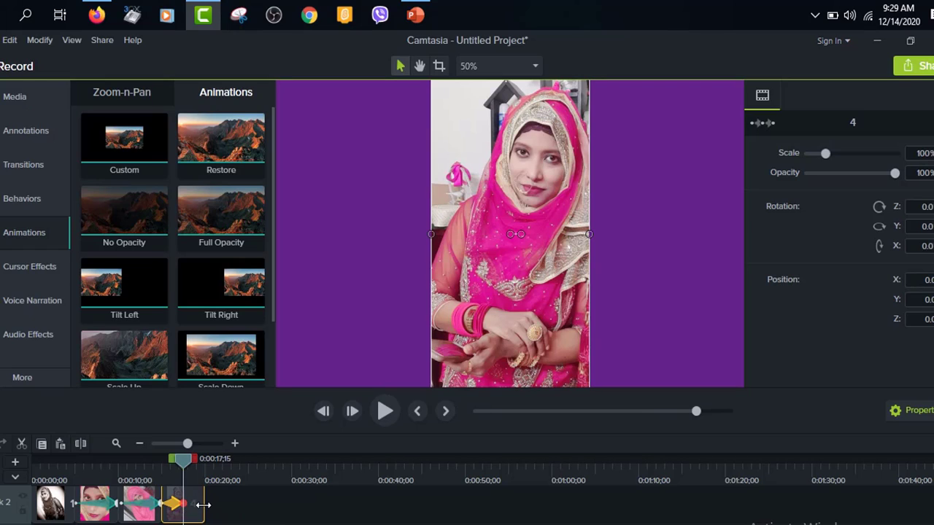
{"action": "left_click_drag", "start_coordinate": [203, 505], "coordinate": [186, 506]}
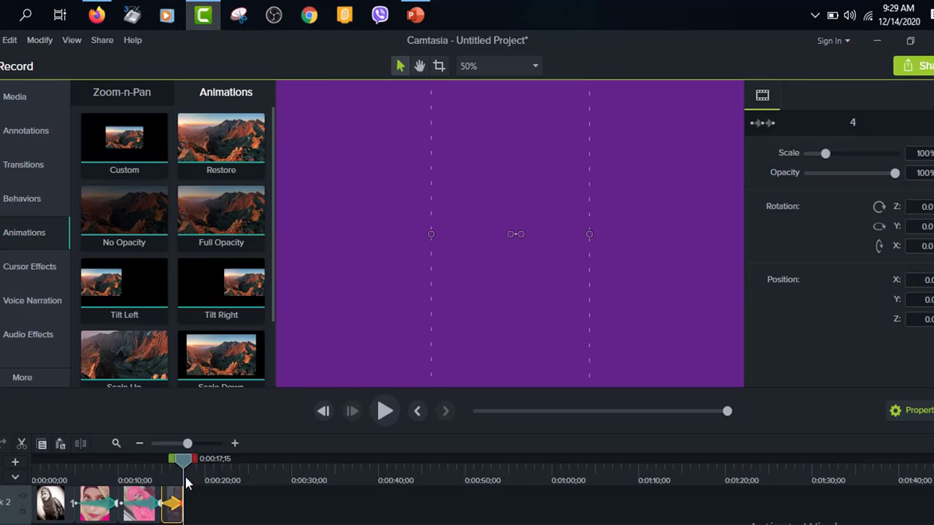
{"action": "left_click_drag", "start_coordinate": [185, 458], "coordinate": [180, 458]}
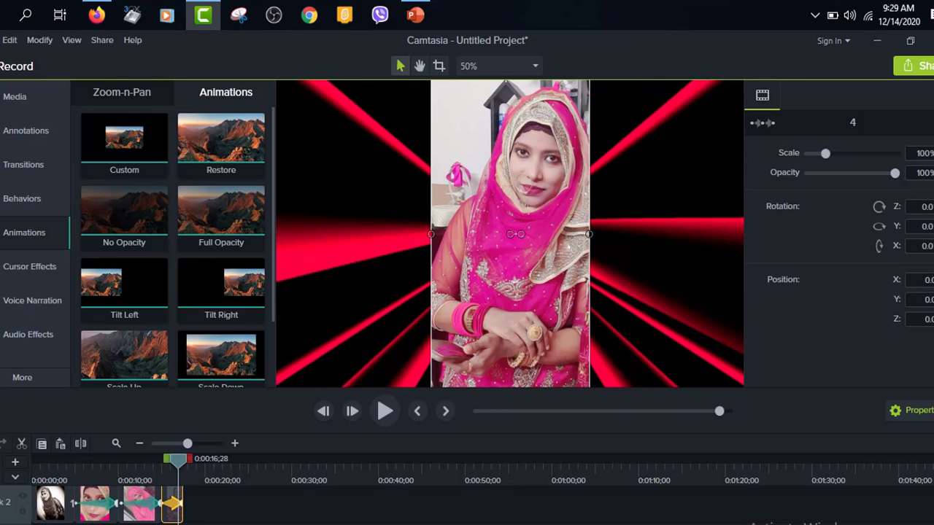
Step: Delete the existing animation from the photo 4 clip on Track 2 and apply Scale to Fit in its place
{"action": "right_click", "coordinate": [175, 509]}
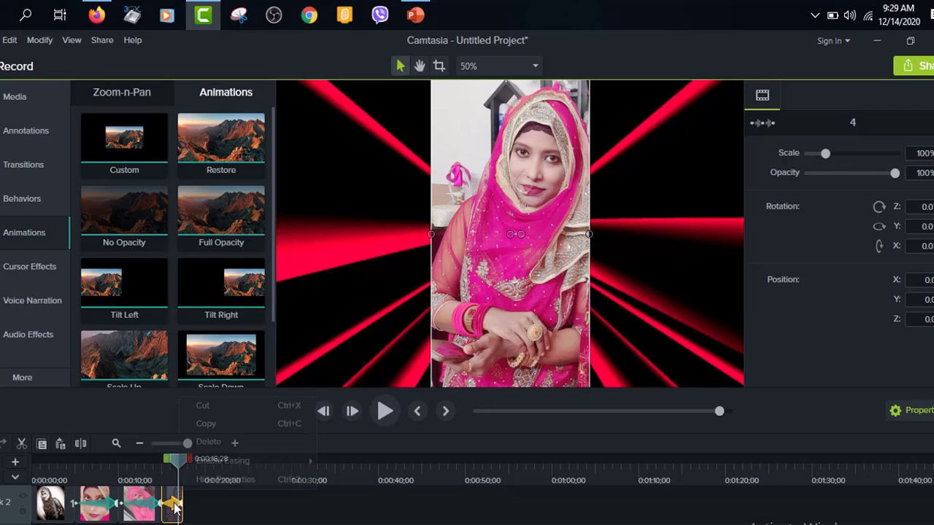
{"action": "left_click", "coordinate": [209, 442]}
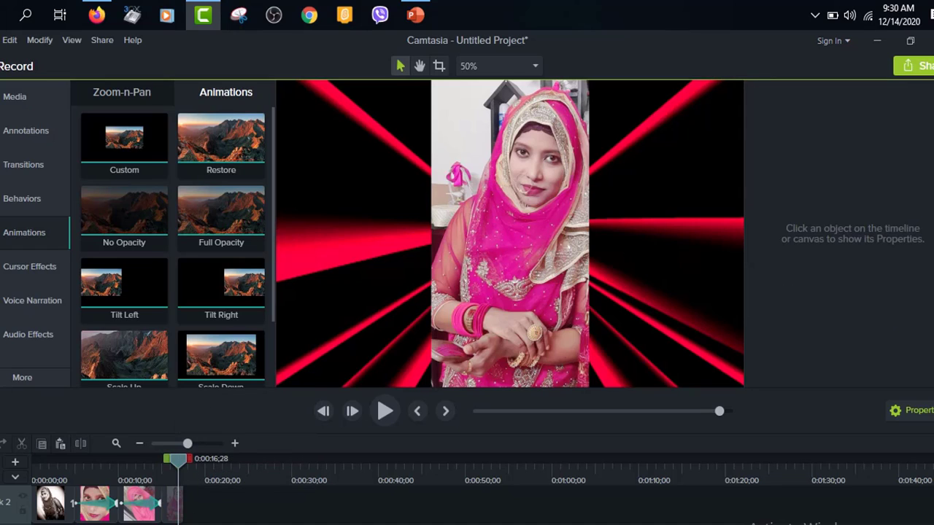
{"action": "left_click", "coordinate": [174, 507]}
{"action": "scroll", "coordinate": [207, 290], "scroll_direction": "down", "scroll_amount": 2}
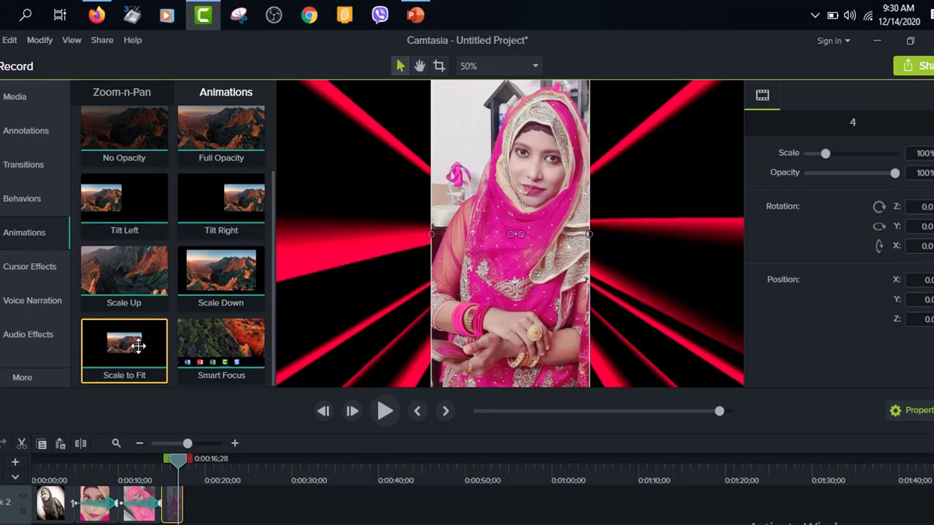
{"action": "left_click_drag", "start_coordinate": [138, 345], "coordinate": [188, 502]}
Step: Preview the Scale to Fit animation and set photo 4's scale at the clip's end to about 109.8%
{"action": "left_click_drag", "start_coordinate": [184, 461], "coordinate": [172, 464]}
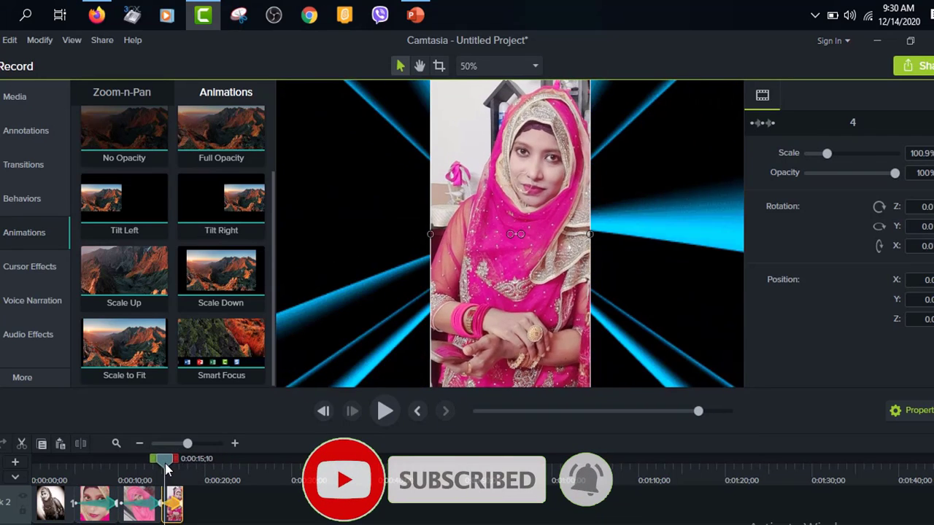
{"action": "left_click", "coordinate": [385, 411]}
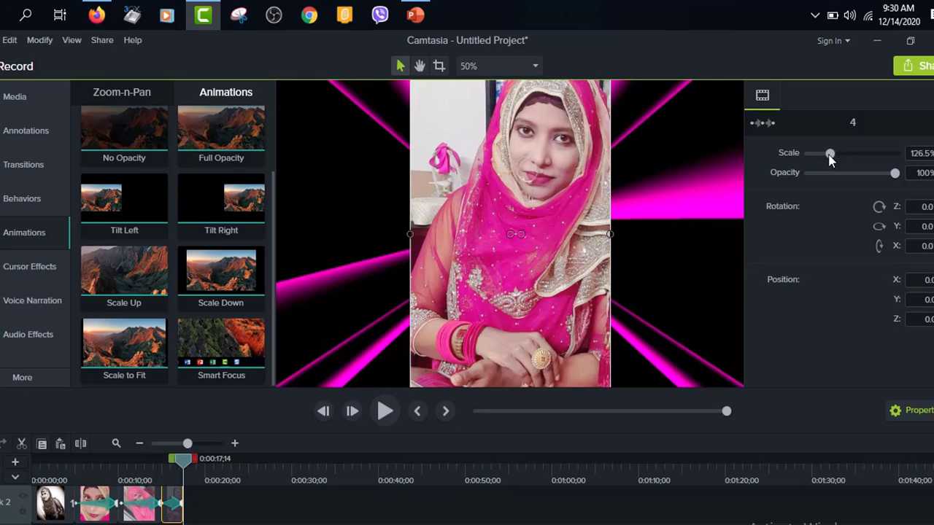
{"action": "mouse_move", "coordinate": [830, 159]}
{"action": "left_mouse_down"}
{"action": "mouse_move", "coordinate": [819, 159]}
{"action": "mouse_move", "coordinate": [829, 162]}
{"action": "left_mouse_up"}
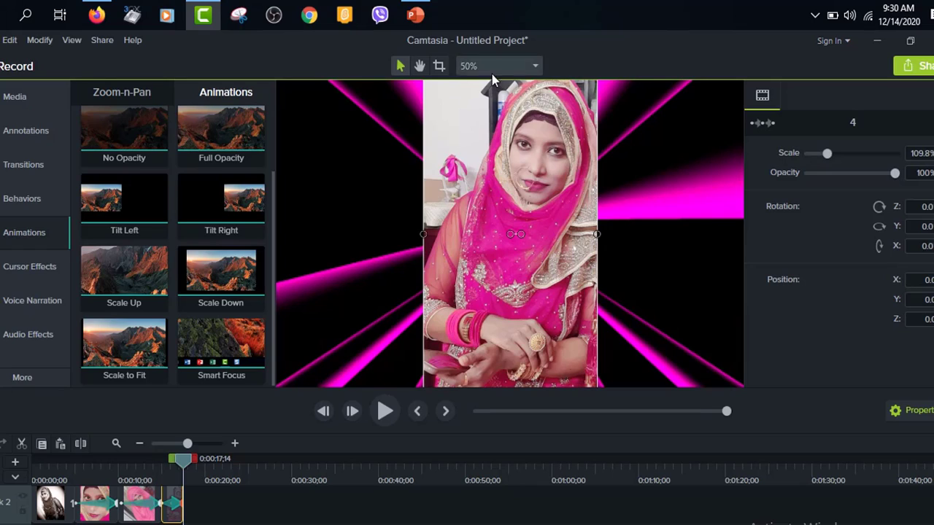
Step: Crop the left, top and bottom edges of photo 4 and reposition it at about X -40, Y -103
{"action": "left_click", "coordinate": [439, 67]}
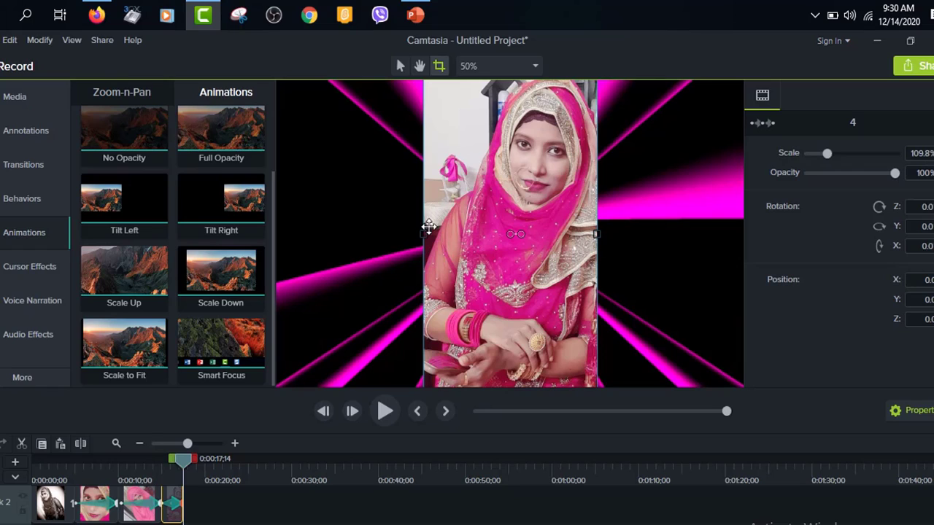
{"action": "mouse_move", "coordinate": [424, 233]}
{"action": "left_mouse_down"}
{"action": "mouse_move", "coordinate": [414, 234]}
{"action": "mouse_move", "coordinate": [426, 233]}
{"action": "left_mouse_up"}
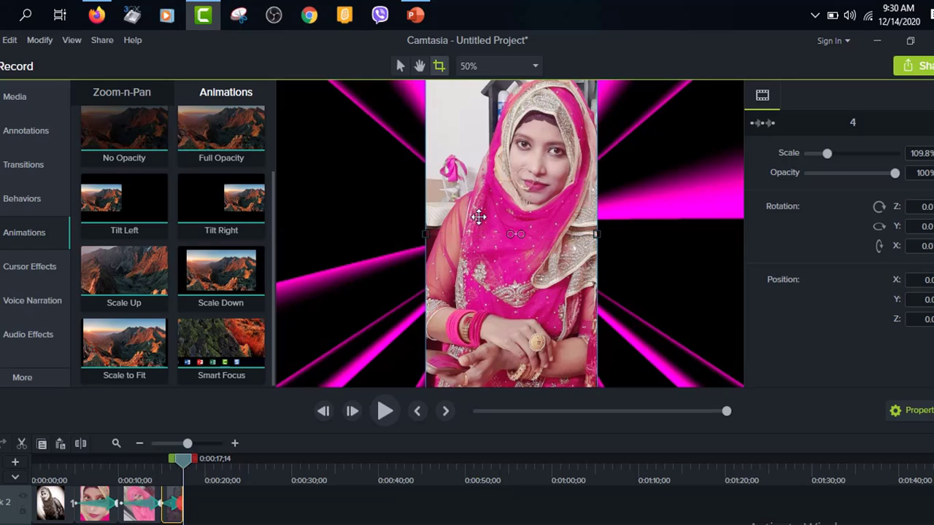
{"action": "left_click_drag", "start_coordinate": [538, 184], "coordinate": [516, 275]}
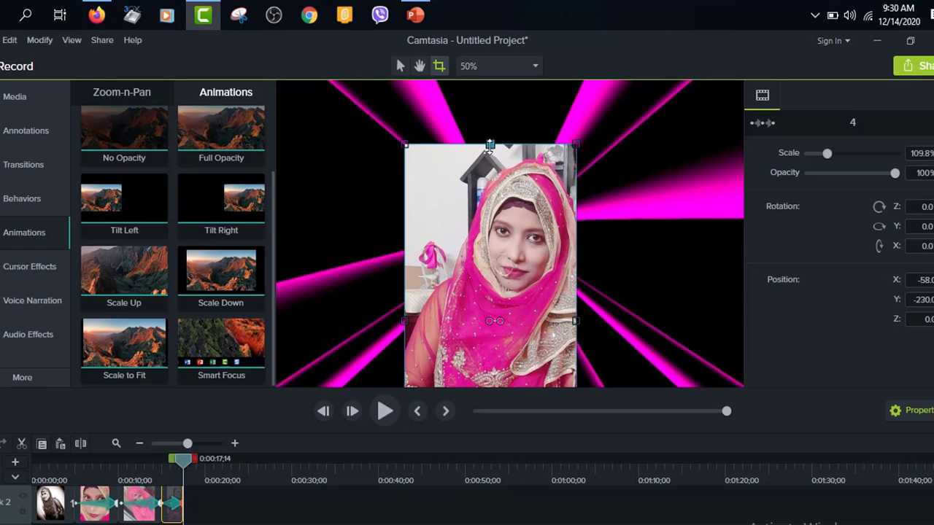
{"action": "left_click_drag", "start_coordinate": [490, 145], "coordinate": [489, 160]}
{"action": "left_click_drag", "start_coordinate": [506, 296], "coordinate": [499, 194]}
{"action": "left_click_drag", "start_coordinate": [496, 290], "coordinate": [518, 172]}
{"action": "left_click_drag", "start_coordinate": [512, 138], "coordinate": [506, 291]}
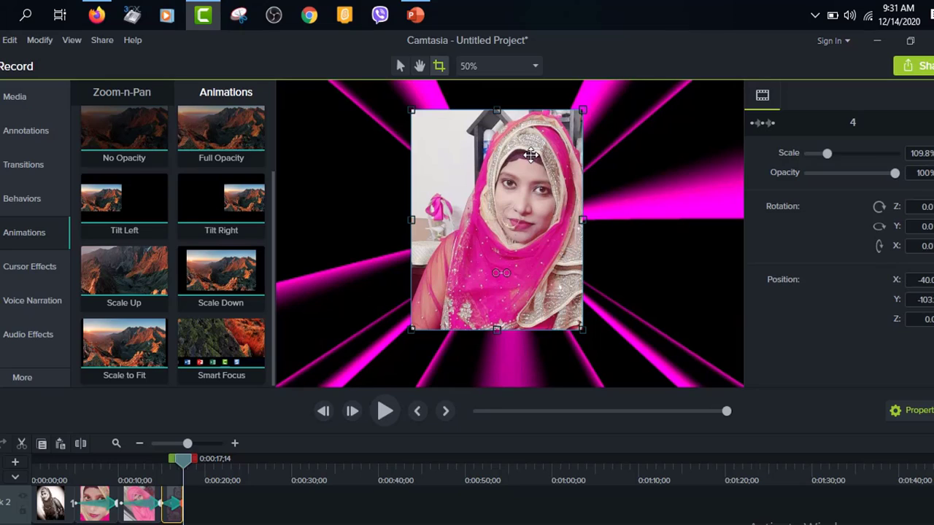
{"action": "left_click", "coordinate": [400, 66]}
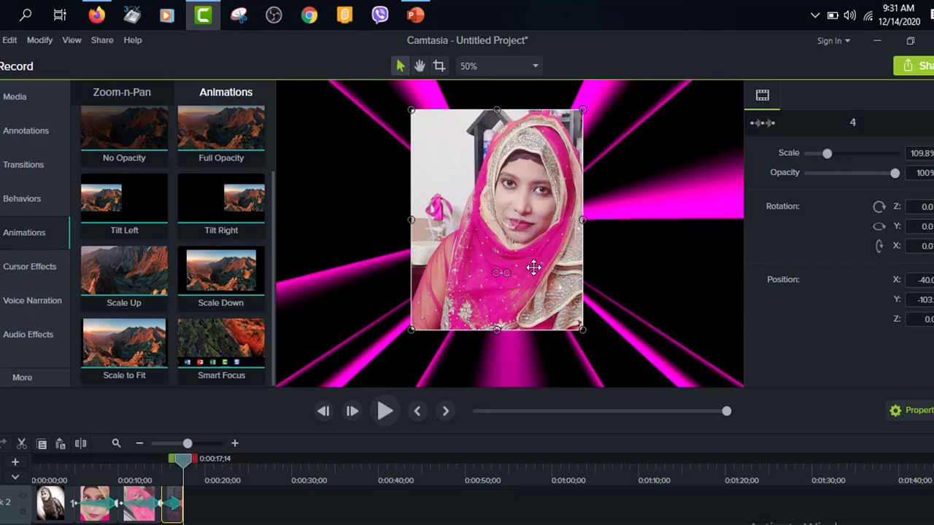
{"action": "left_click", "coordinate": [694, 257]}
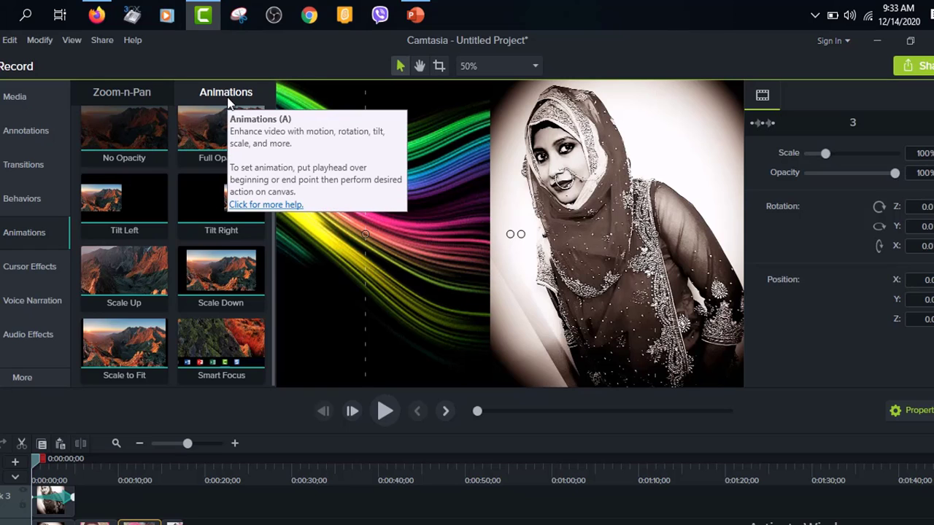
Step: Use Zoom-n-Pan at the timeline start to zoom in on the large right-hand photo to about 891%, and scale the frame to fit
{"action": "left_click", "coordinate": [143, 97]}
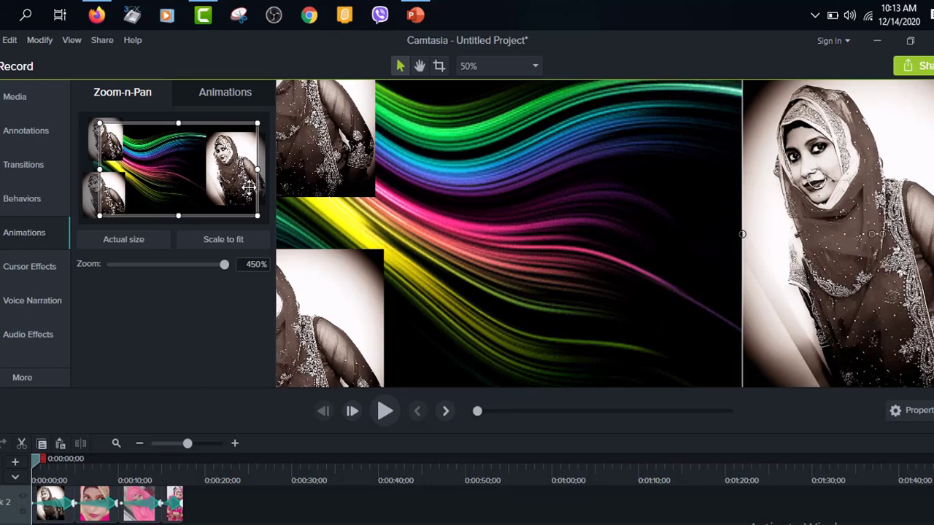
{"action": "left_click_drag", "start_coordinate": [232, 175], "coordinate": [272, 185]}
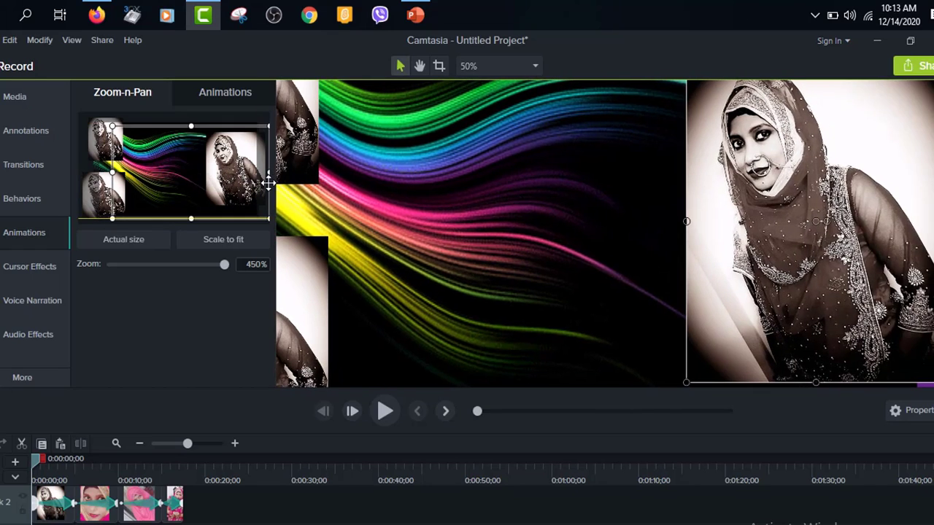
{"action": "left_click_drag", "start_coordinate": [112, 219], "coordinate": [187, 173]}
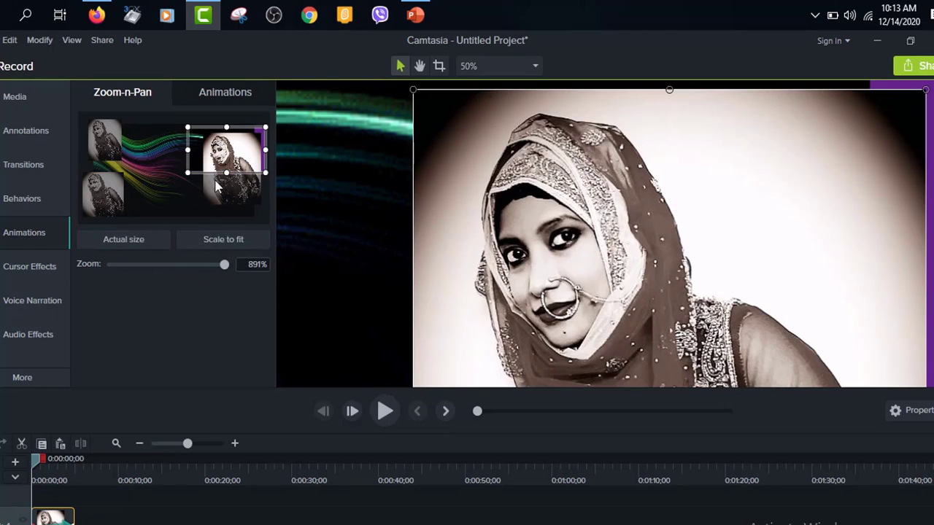
{"action": "left_click", "coordinate": [206, 241]}
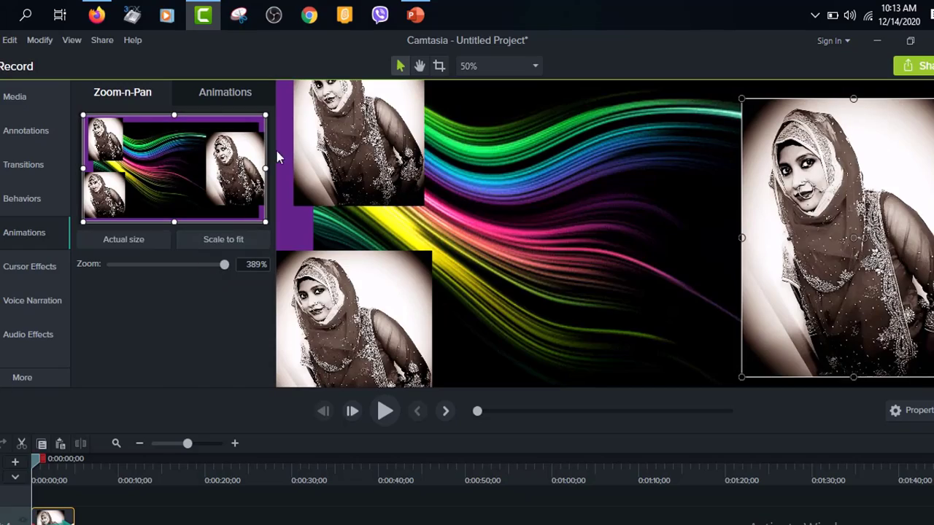